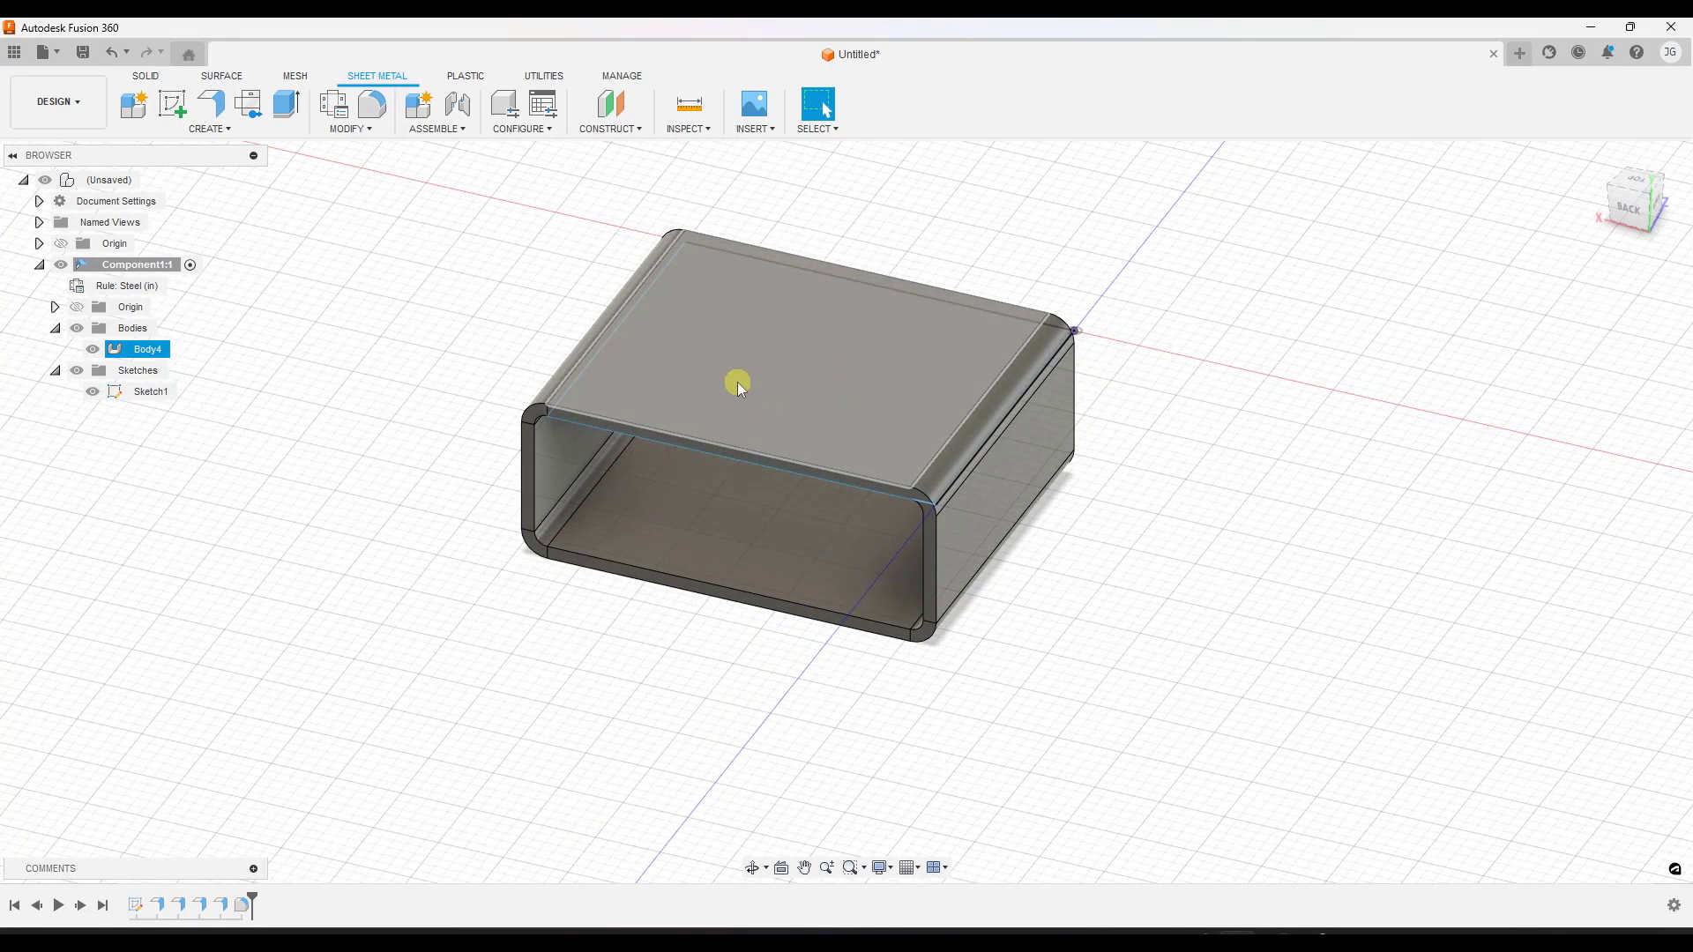
Step: Set the tube's view to perspective and orbit it to a new angle
right_click(1629, 211)
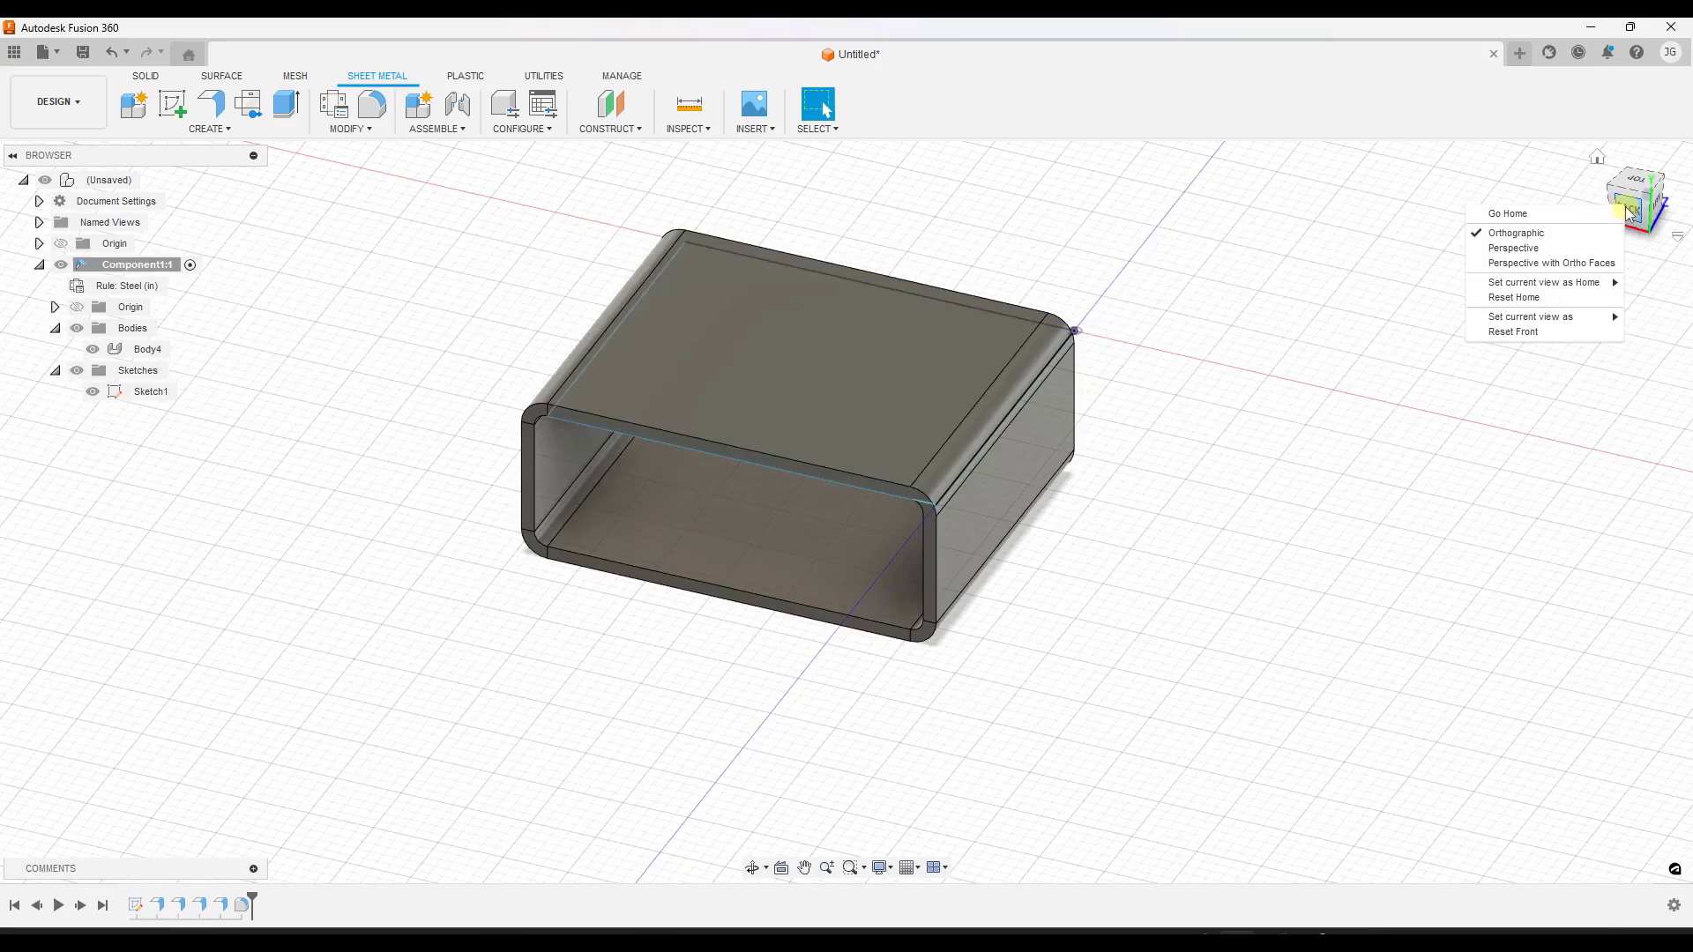
click(1513, 247)
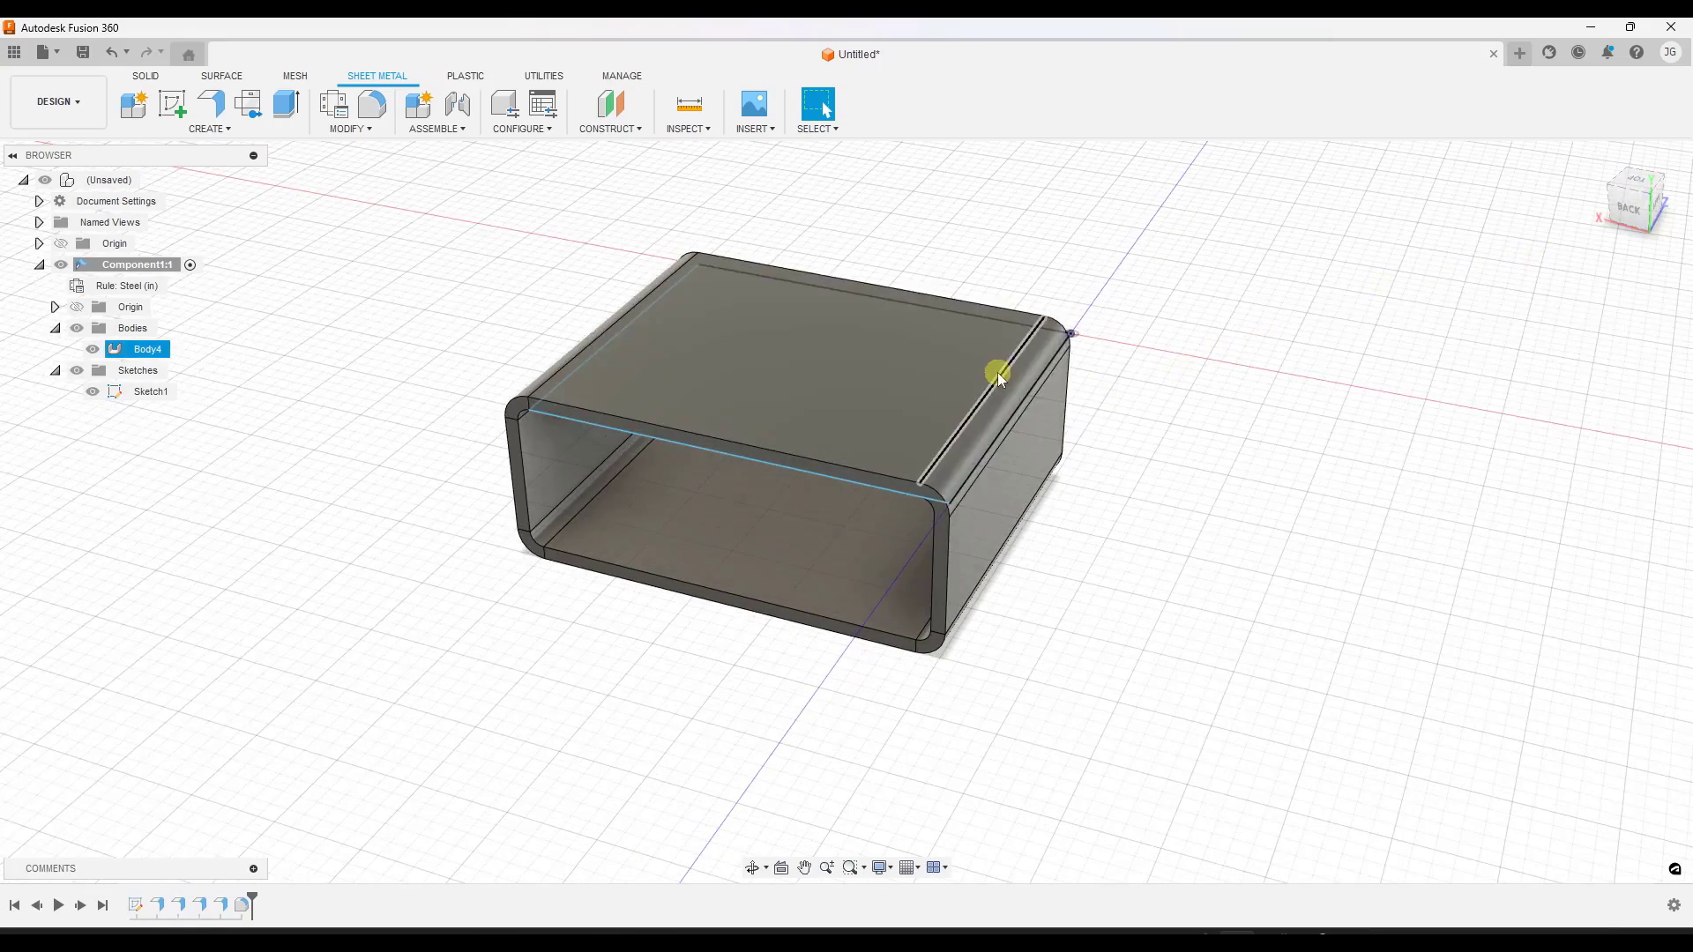
mouse_move(786, 435)
shift+middle_down()
mouse_move(839, 428)
mouse_move(782, 438)
shift+middle_up()
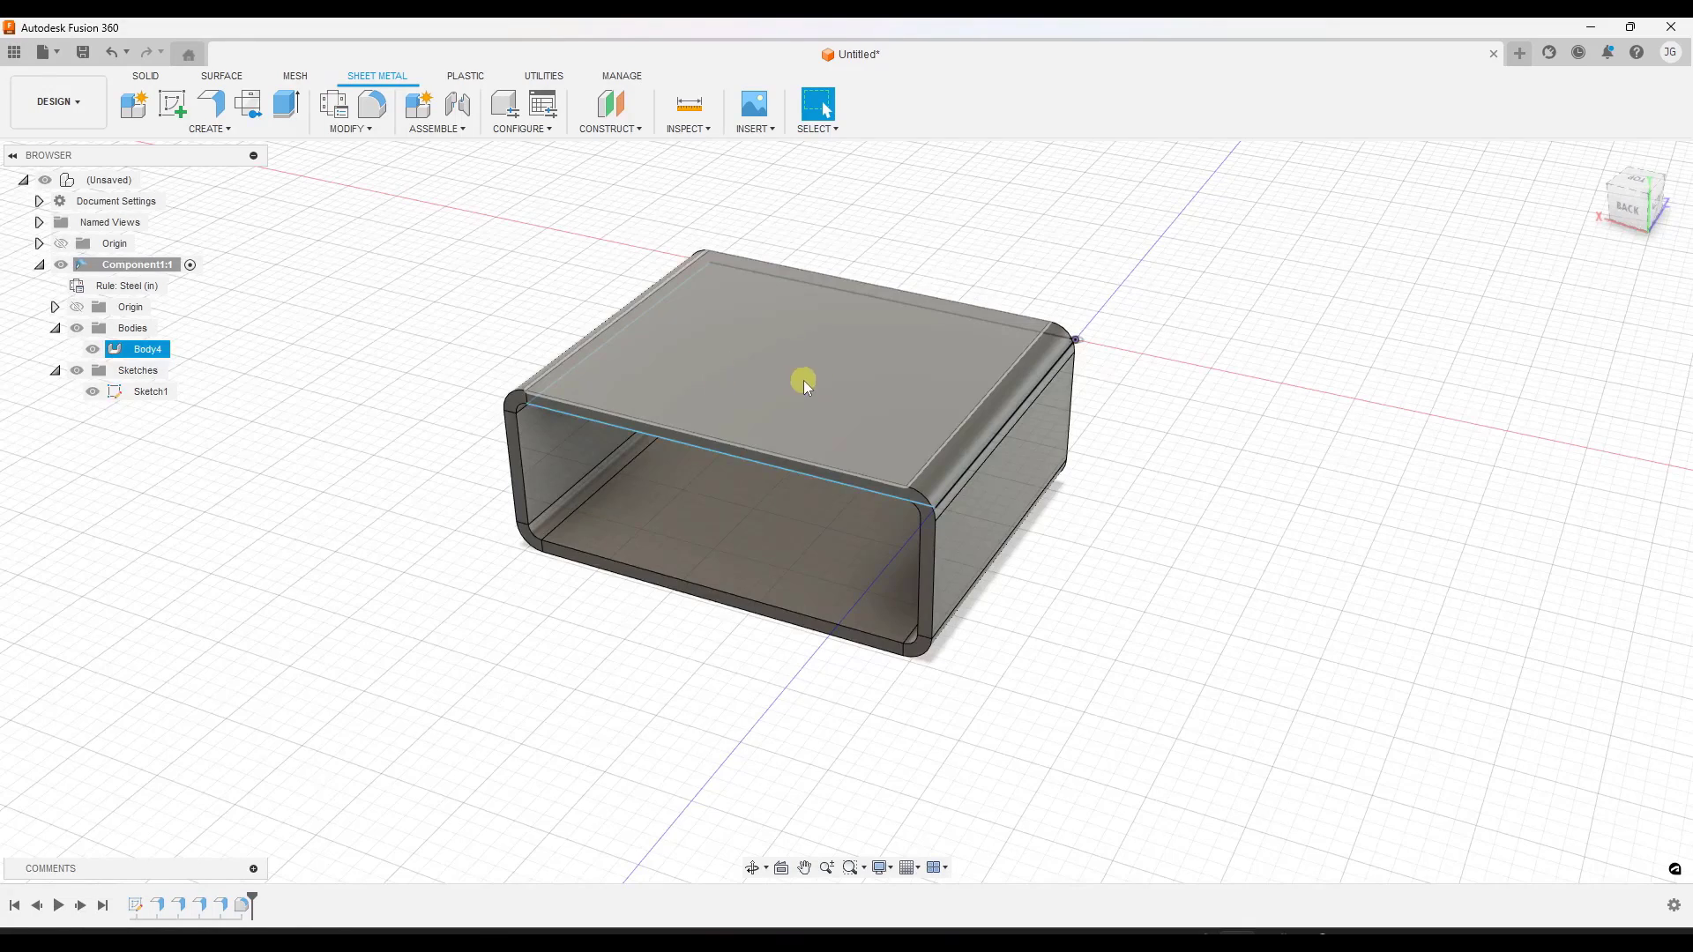
Step: Rip the top straight between front and back top edges: 0.08 in gap, 1.40 in offsets
click(342, 129)
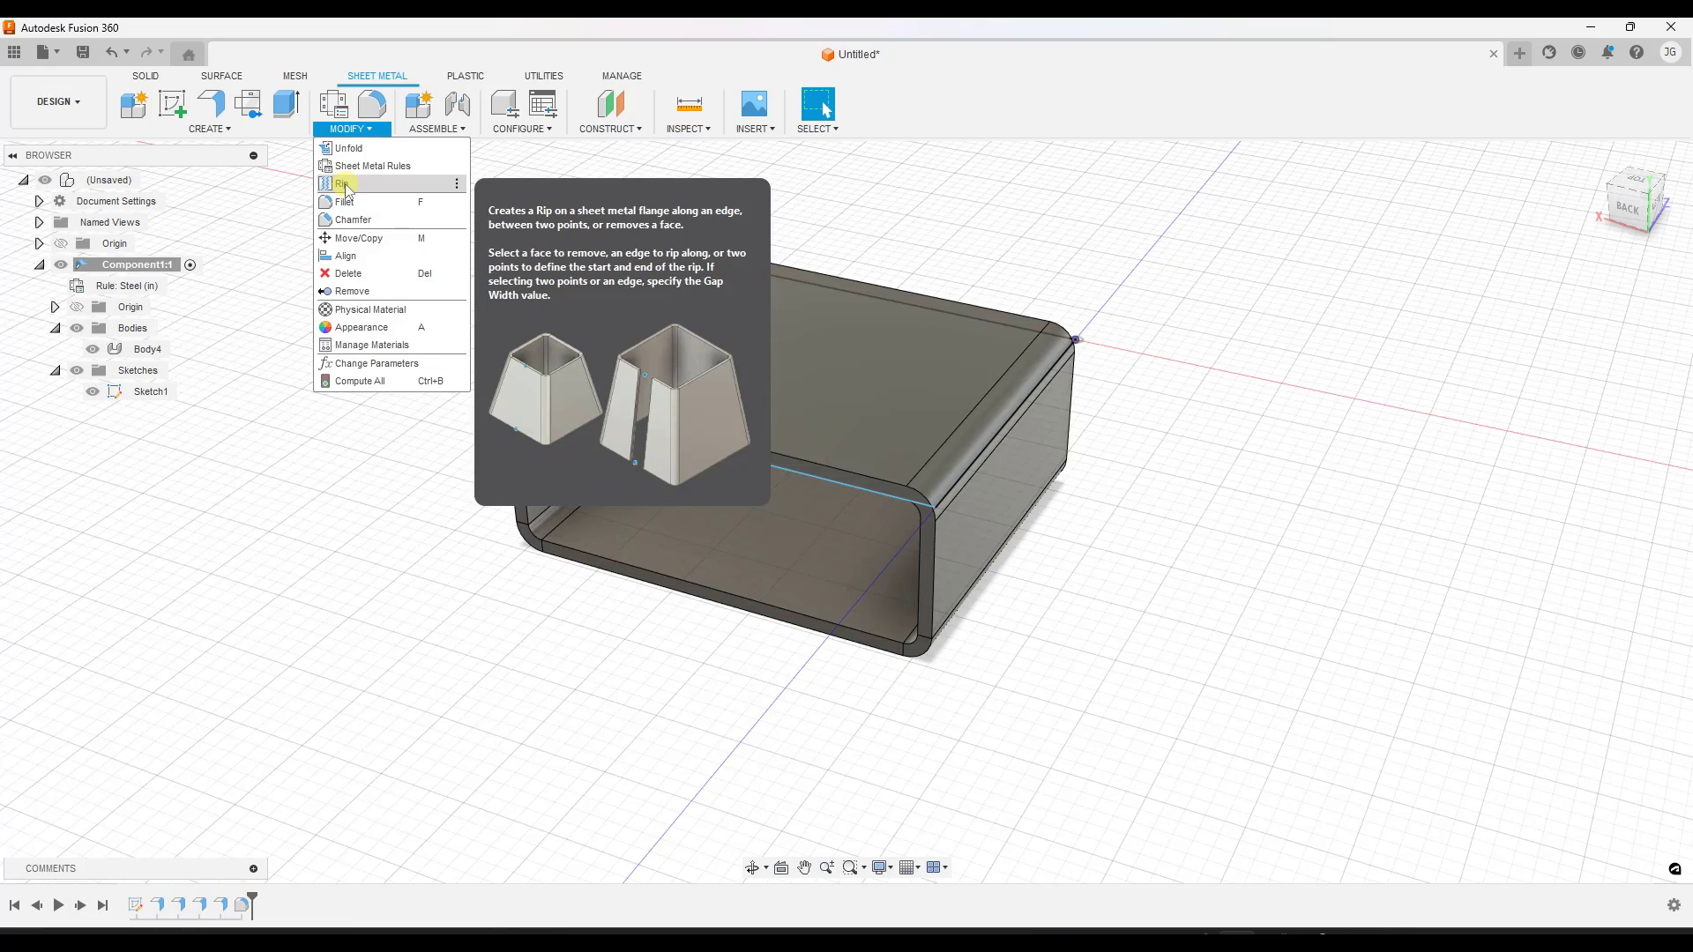
click(345, 185)
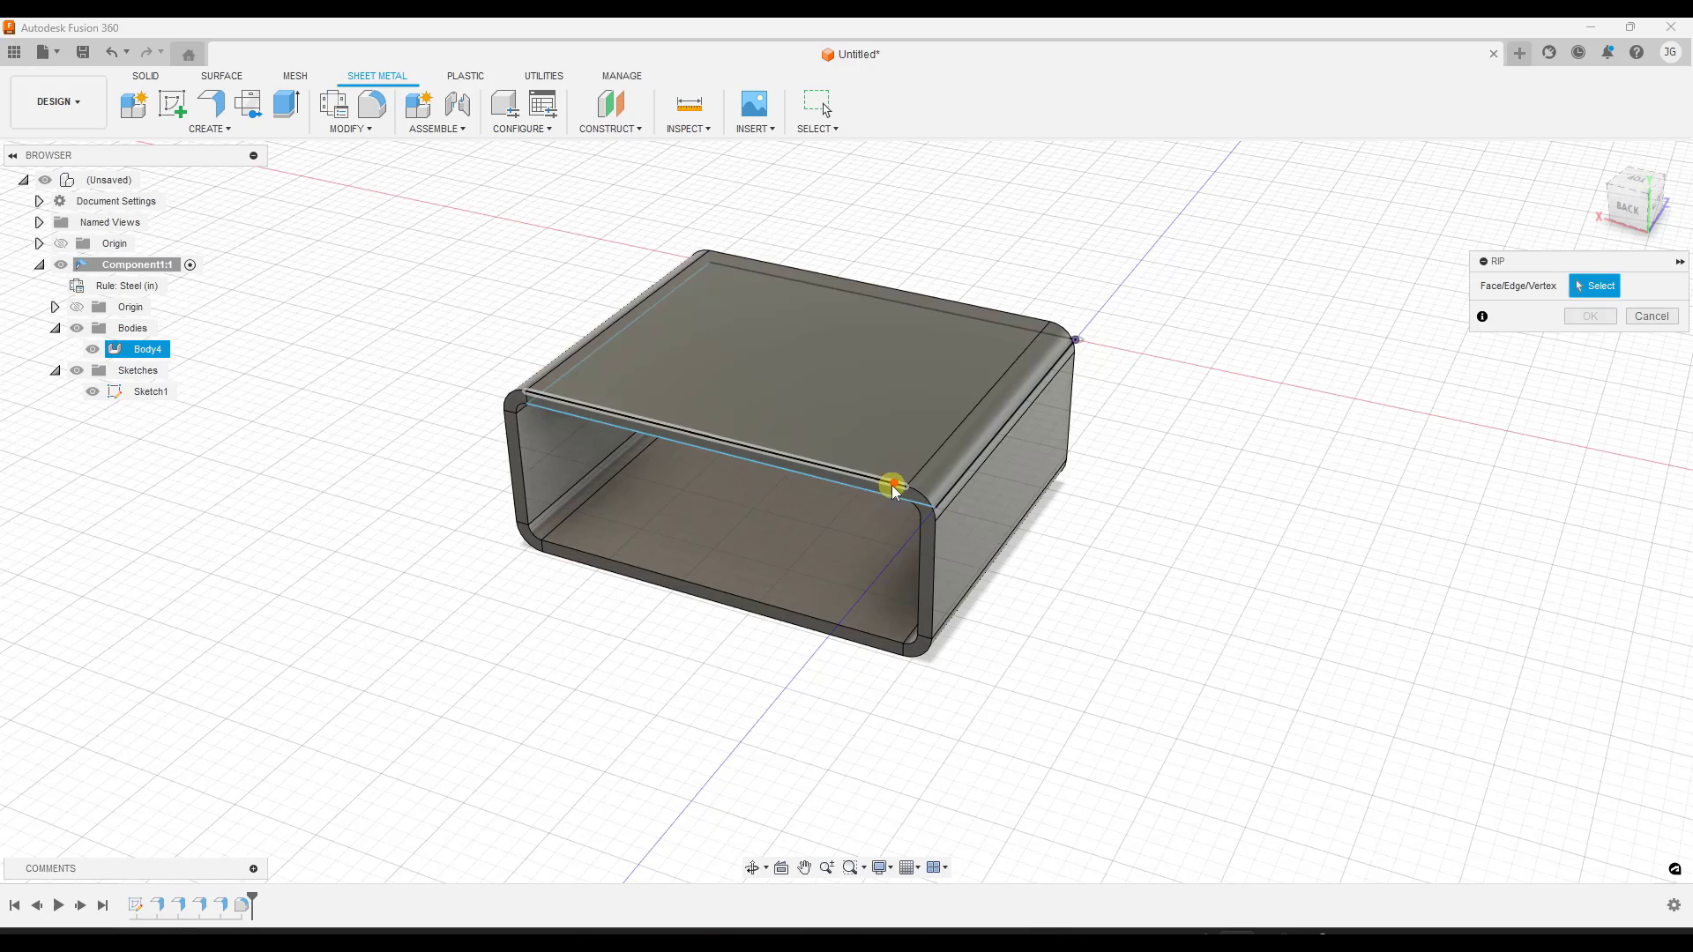
click(707, 440)
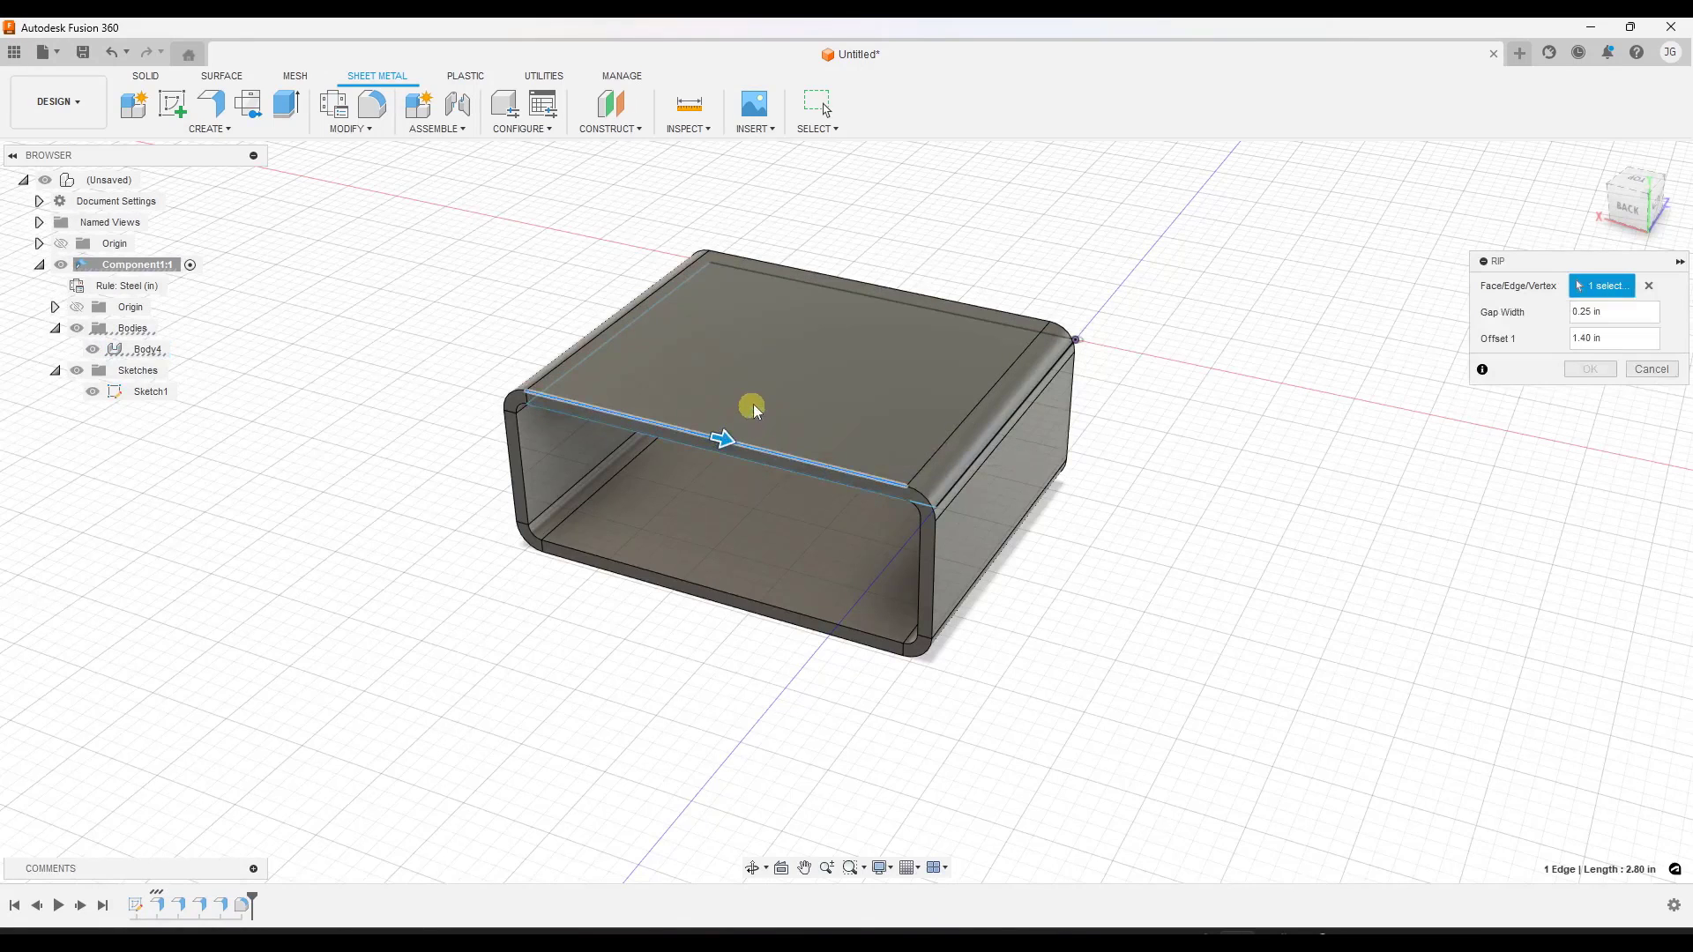
click(874, 282)
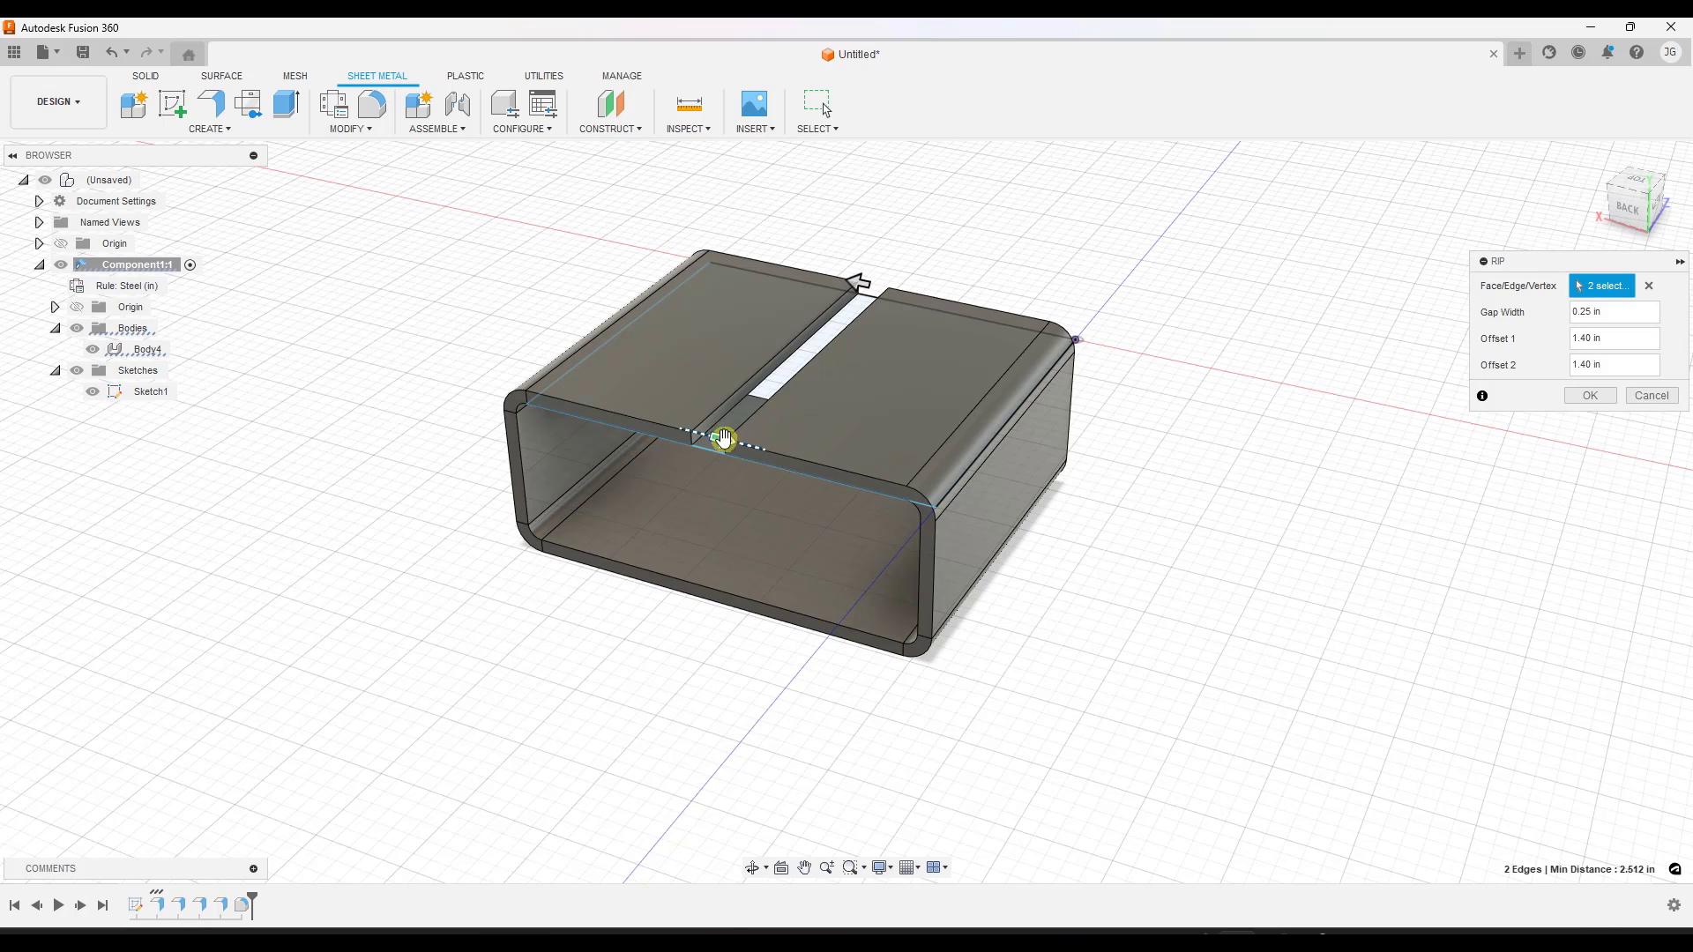
mouse_move(722, 439)
mouse_down()
mouse_move(744, 450)
mouse_move(715, 439)
mouse_up()
mouse_move(714, 443)
shift+middle_down()
mouse_move(806, 442)
mouse_move(791, 440)
shift+middle_up()
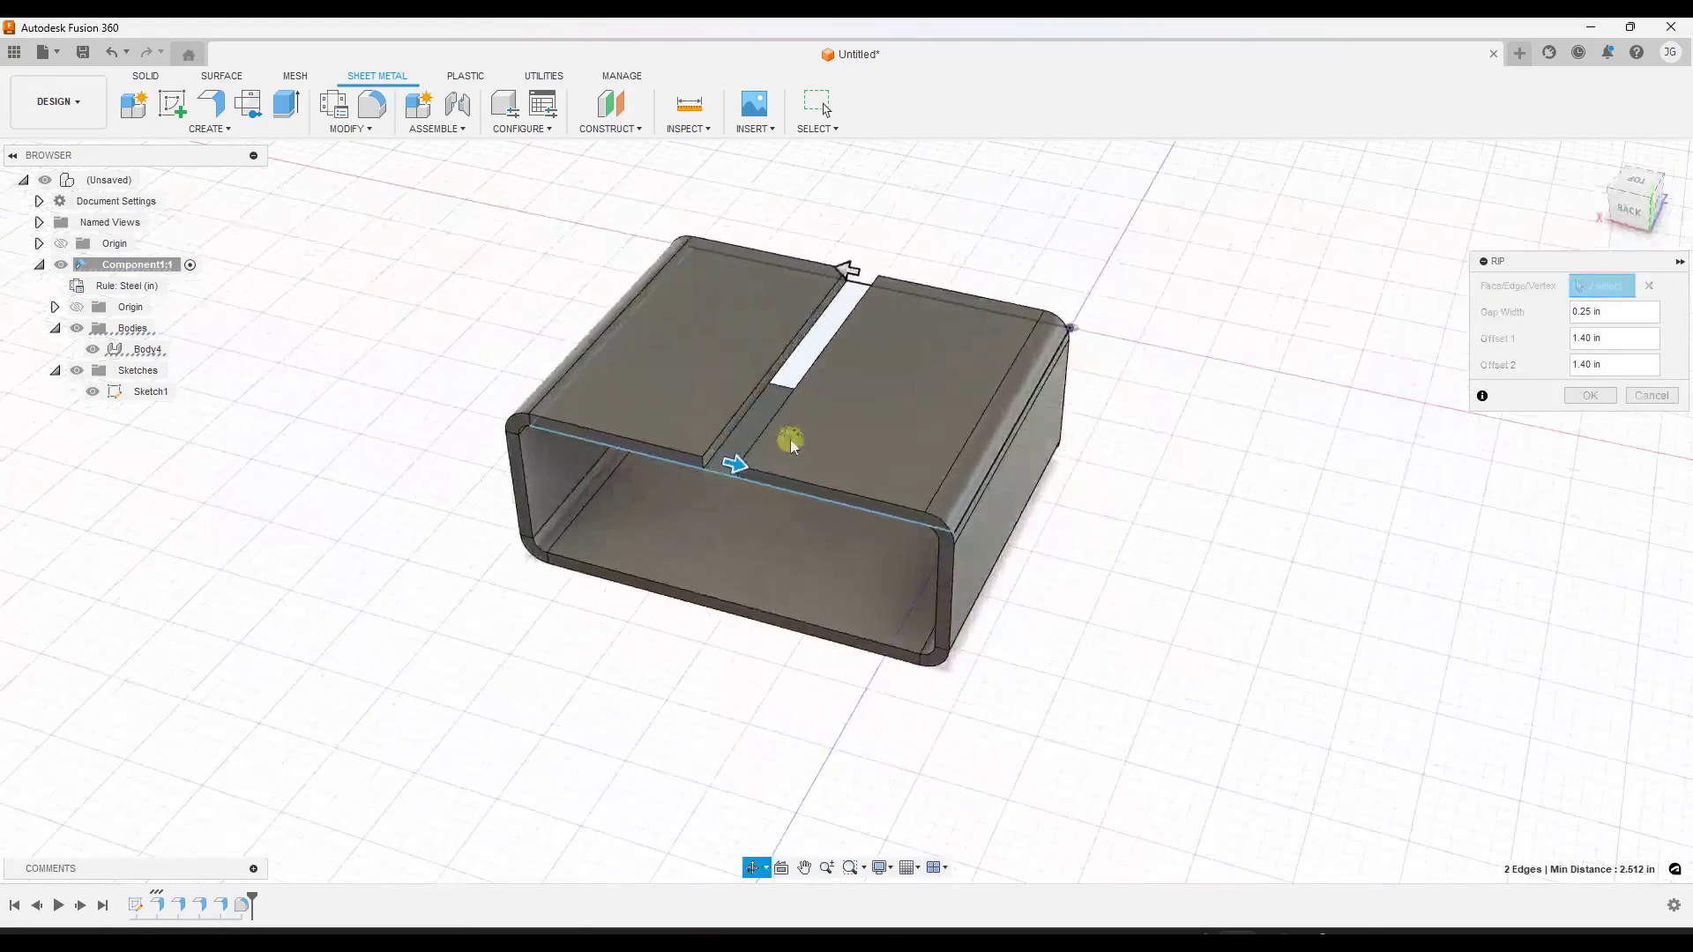
drag(1619, 312, 1561, 315)
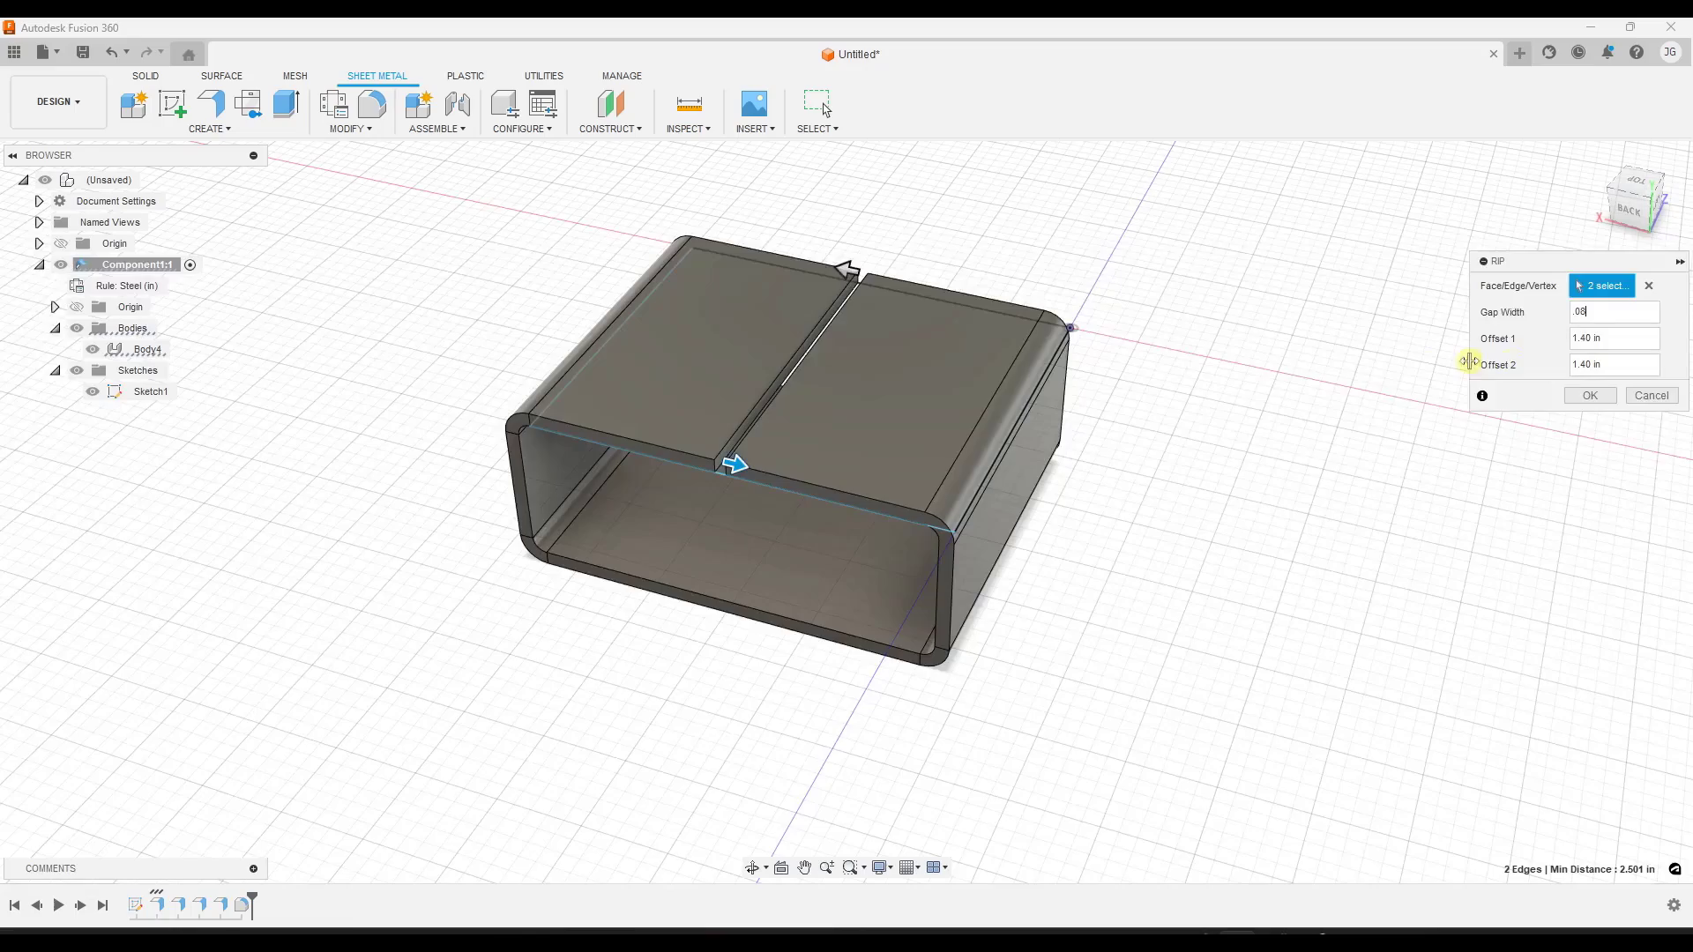
mouse_move(915, 401)
shift+middle_down()
mouse_move(944, 404)
mouse_move(939, 387)
mouse_move(895, 379)
mouse_move(869, 414)
shift+middle_up()
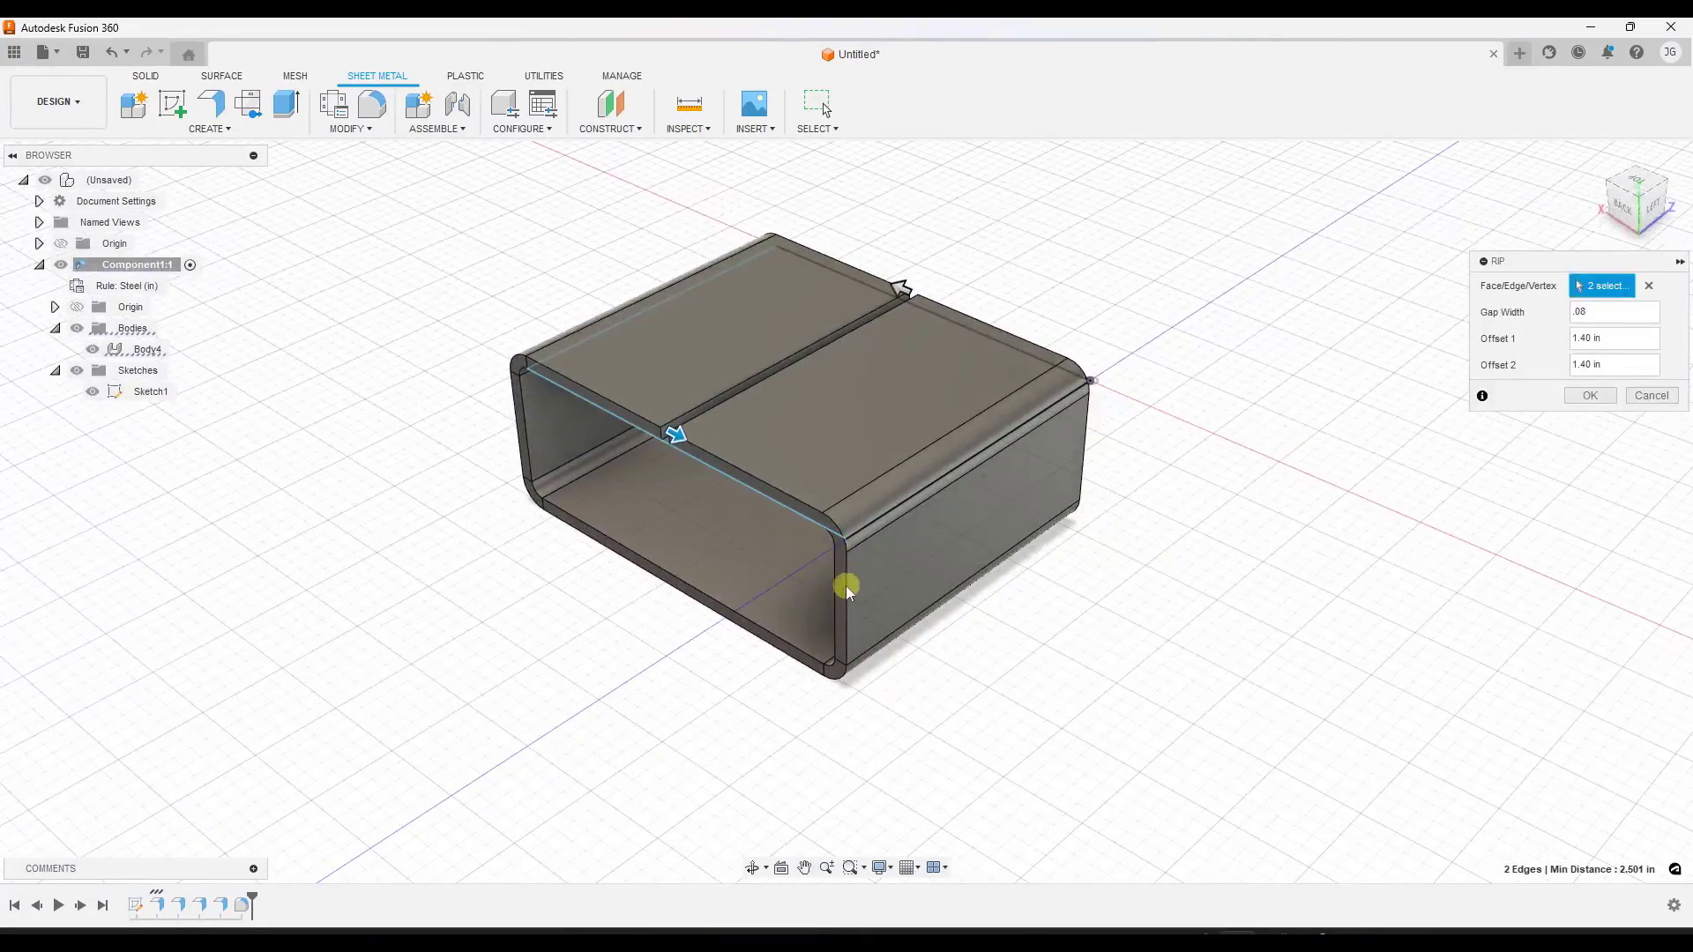
click(1590, 395)
scroll(895, 325, down, 2)
mouse_move(894, 324)
shift+middle_down()
mouse_move(861, 367)
mouse_move(911, 341)
mouse_move(888, 375)
mouse_move(837, 340)
mouse_move(831, 531)
mouse_move(812, 511)
shift+middle_up()
scroll(837, 338, up, 2)
scroll(838, 339, up, 2)
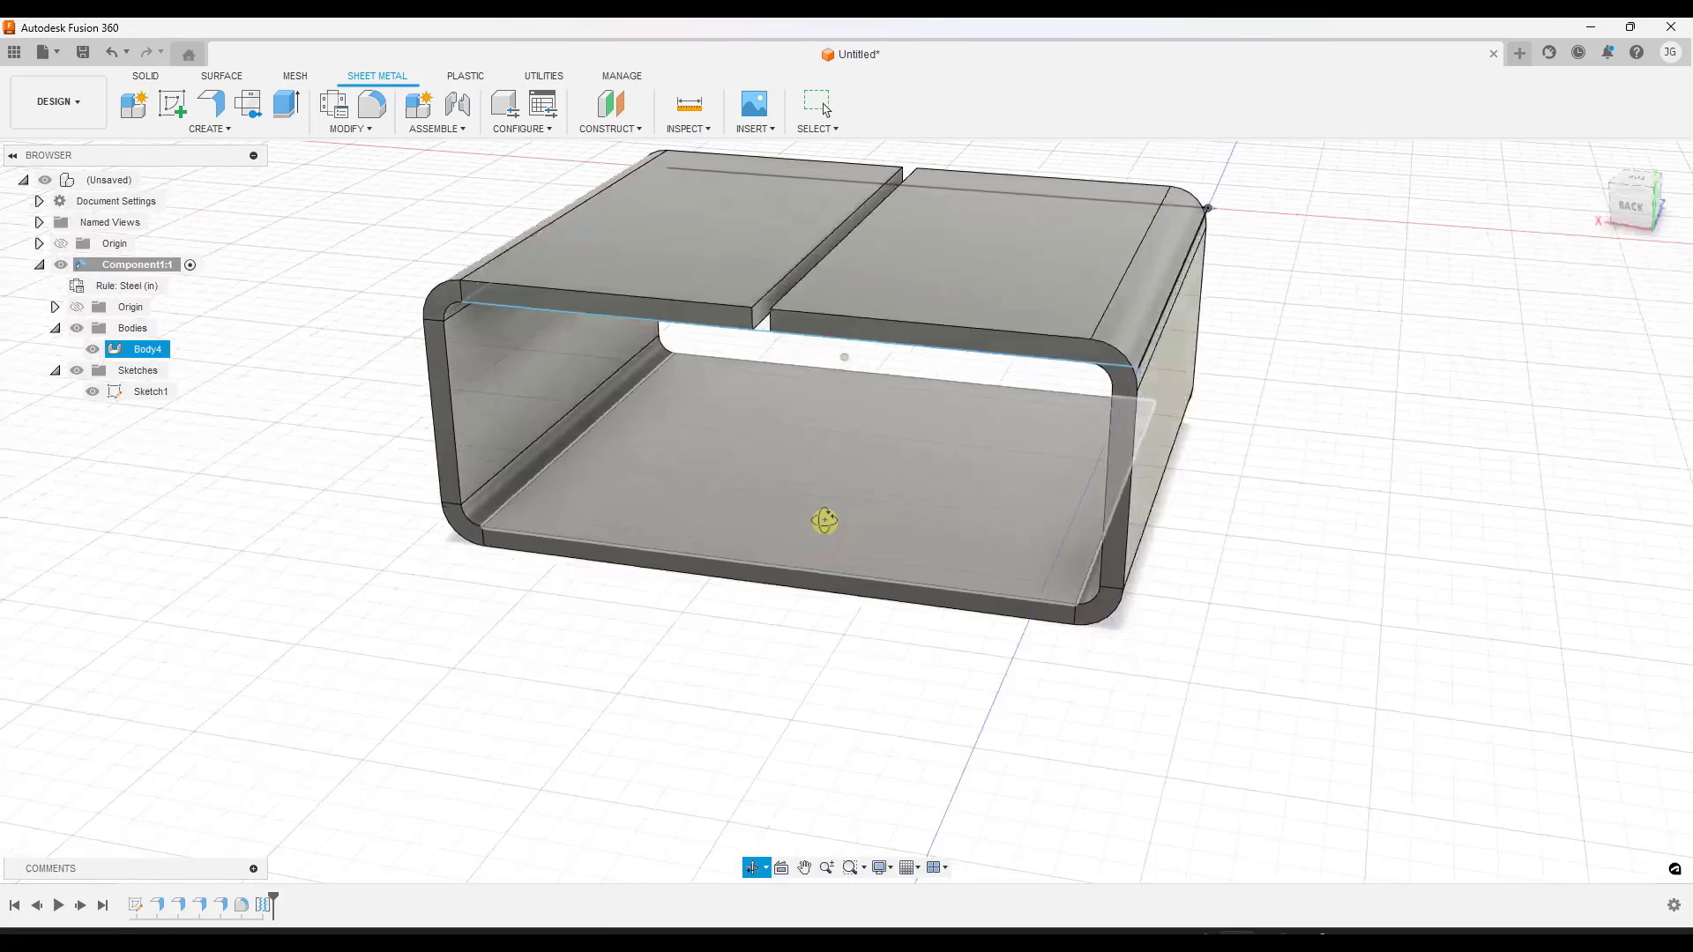
Step: Rip the bottom diagonally between the front and back bottom edges with shifted offsets
click(347, 128)
click(341, 183)
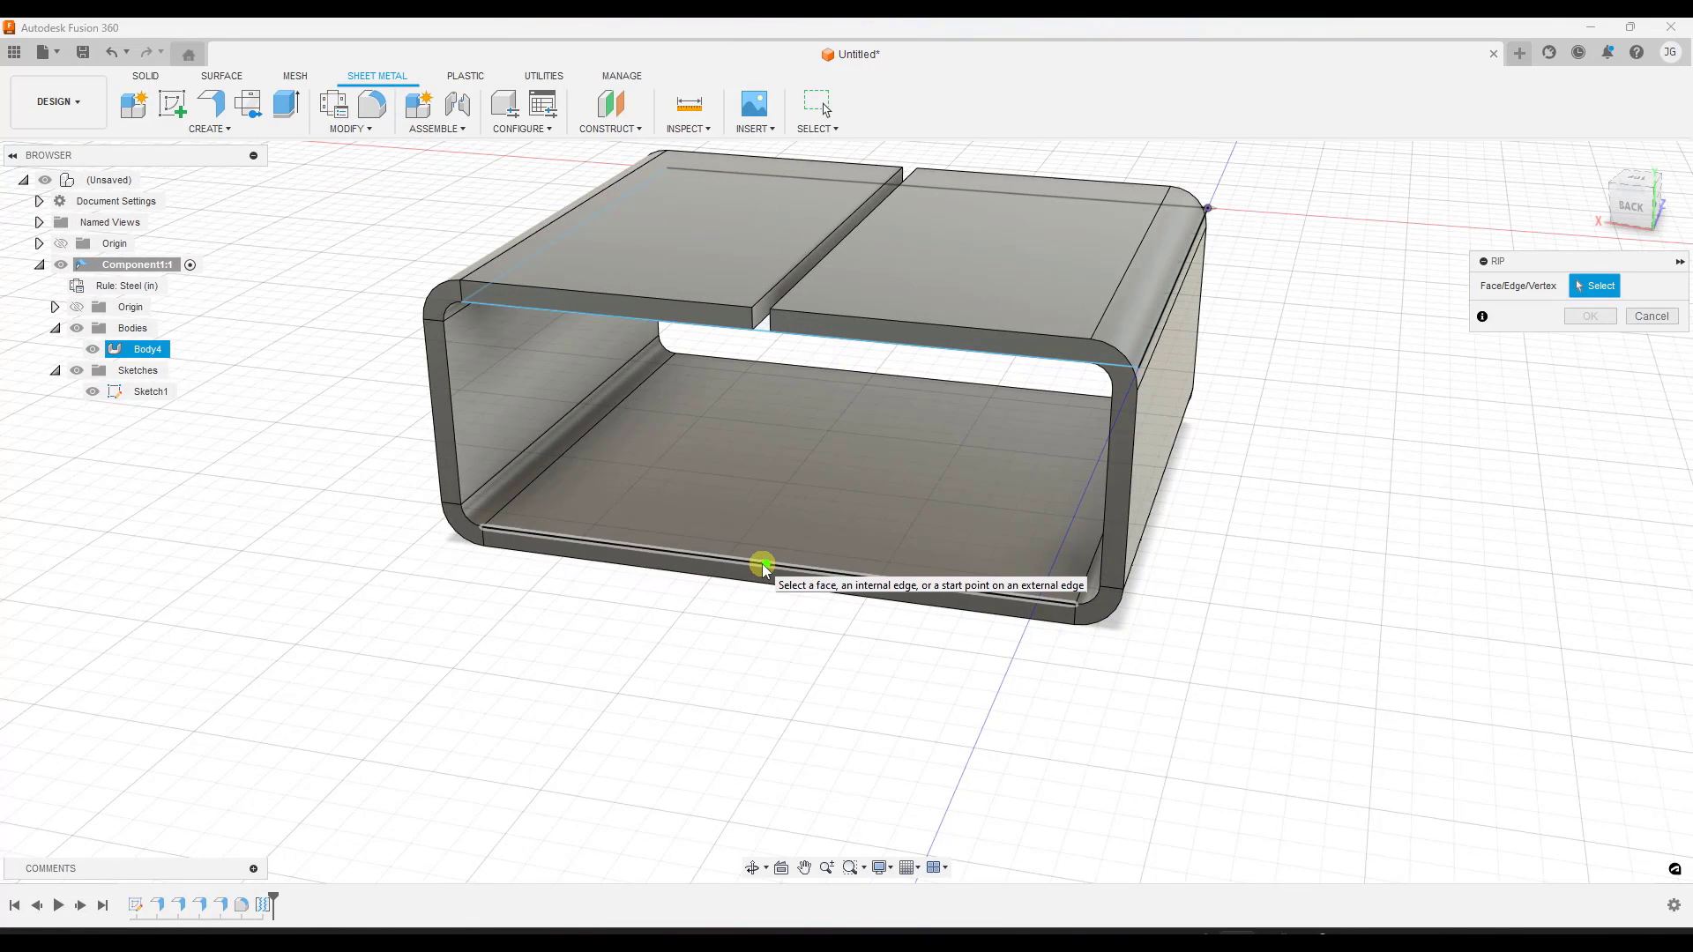
click(586, 538)
click(984, 388)
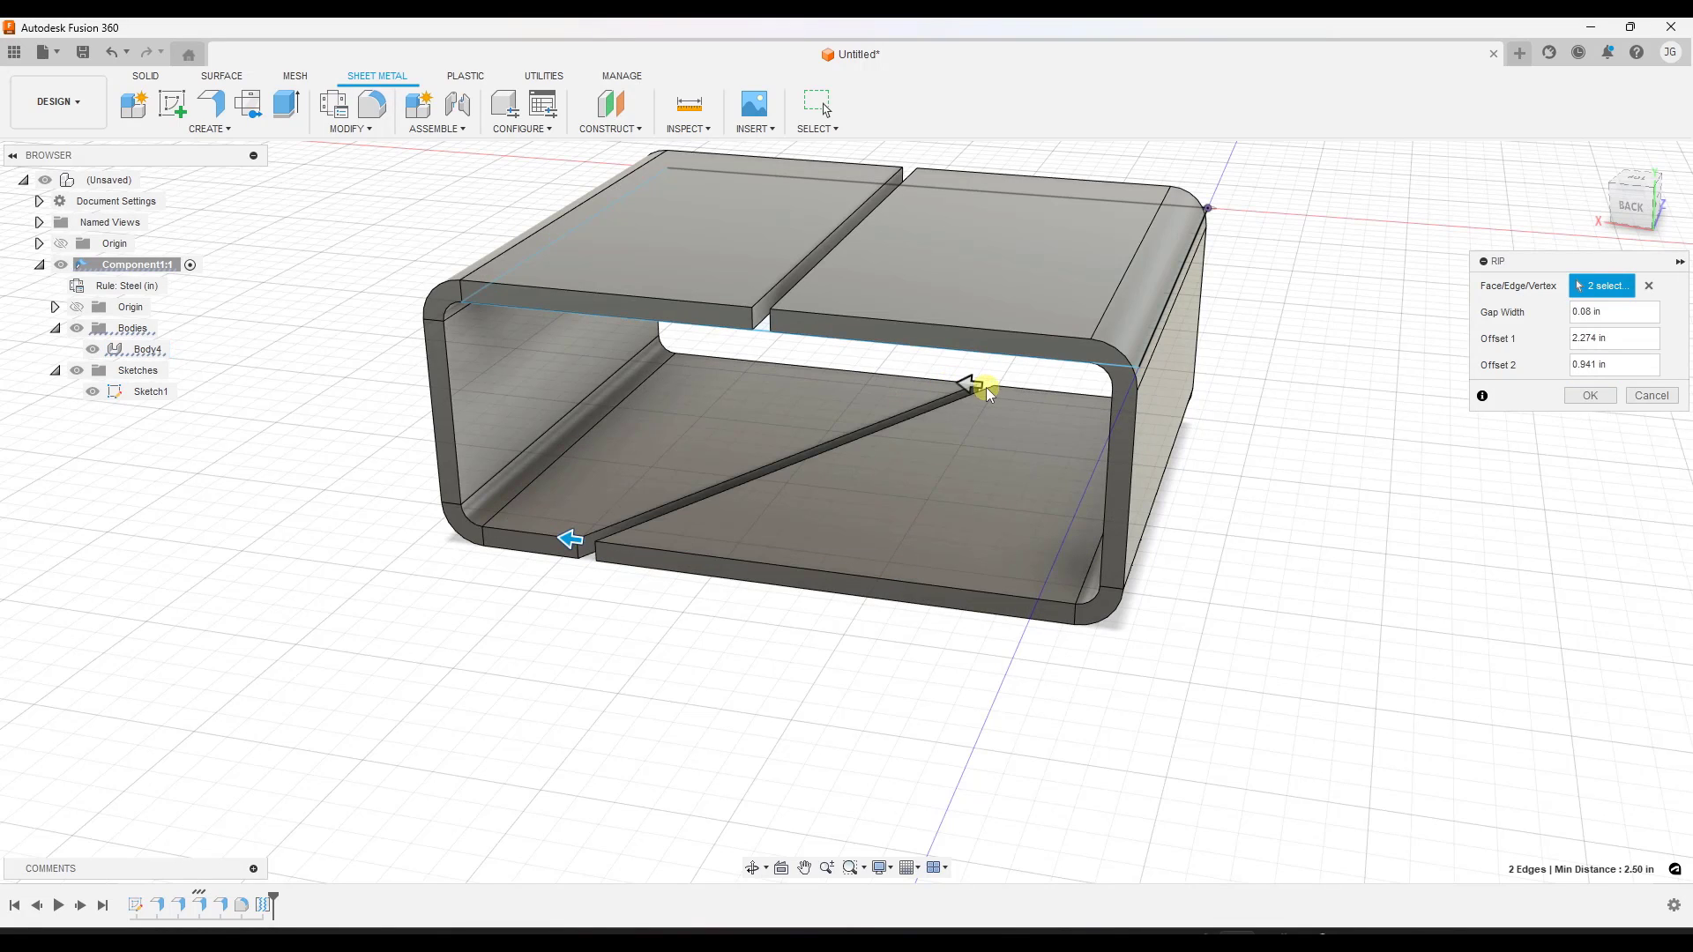
mouse_move(611, 438)
shift+middle_down()
mouse_move(575, 440)
mouse_move(661, 521)
shift+middle_up()
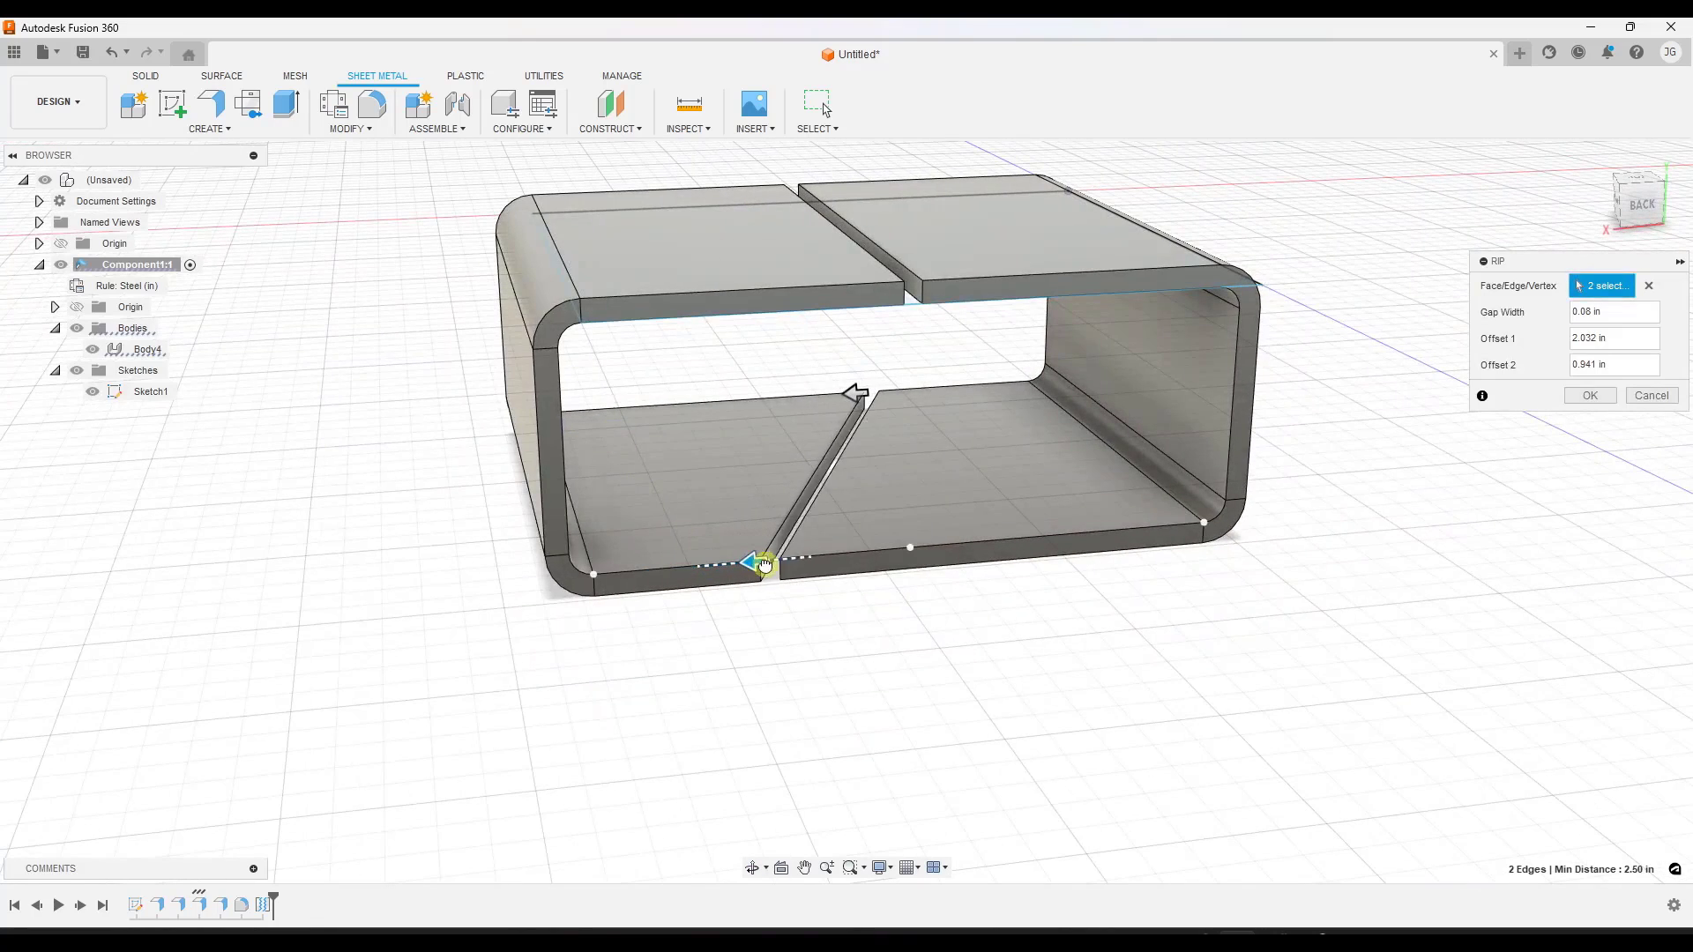
mouse_move(763, 565)
mouse_down()
mouse_move(918, 560)
mouse_move(650, 568)
mouse_move(736, 567)
mouse_up()
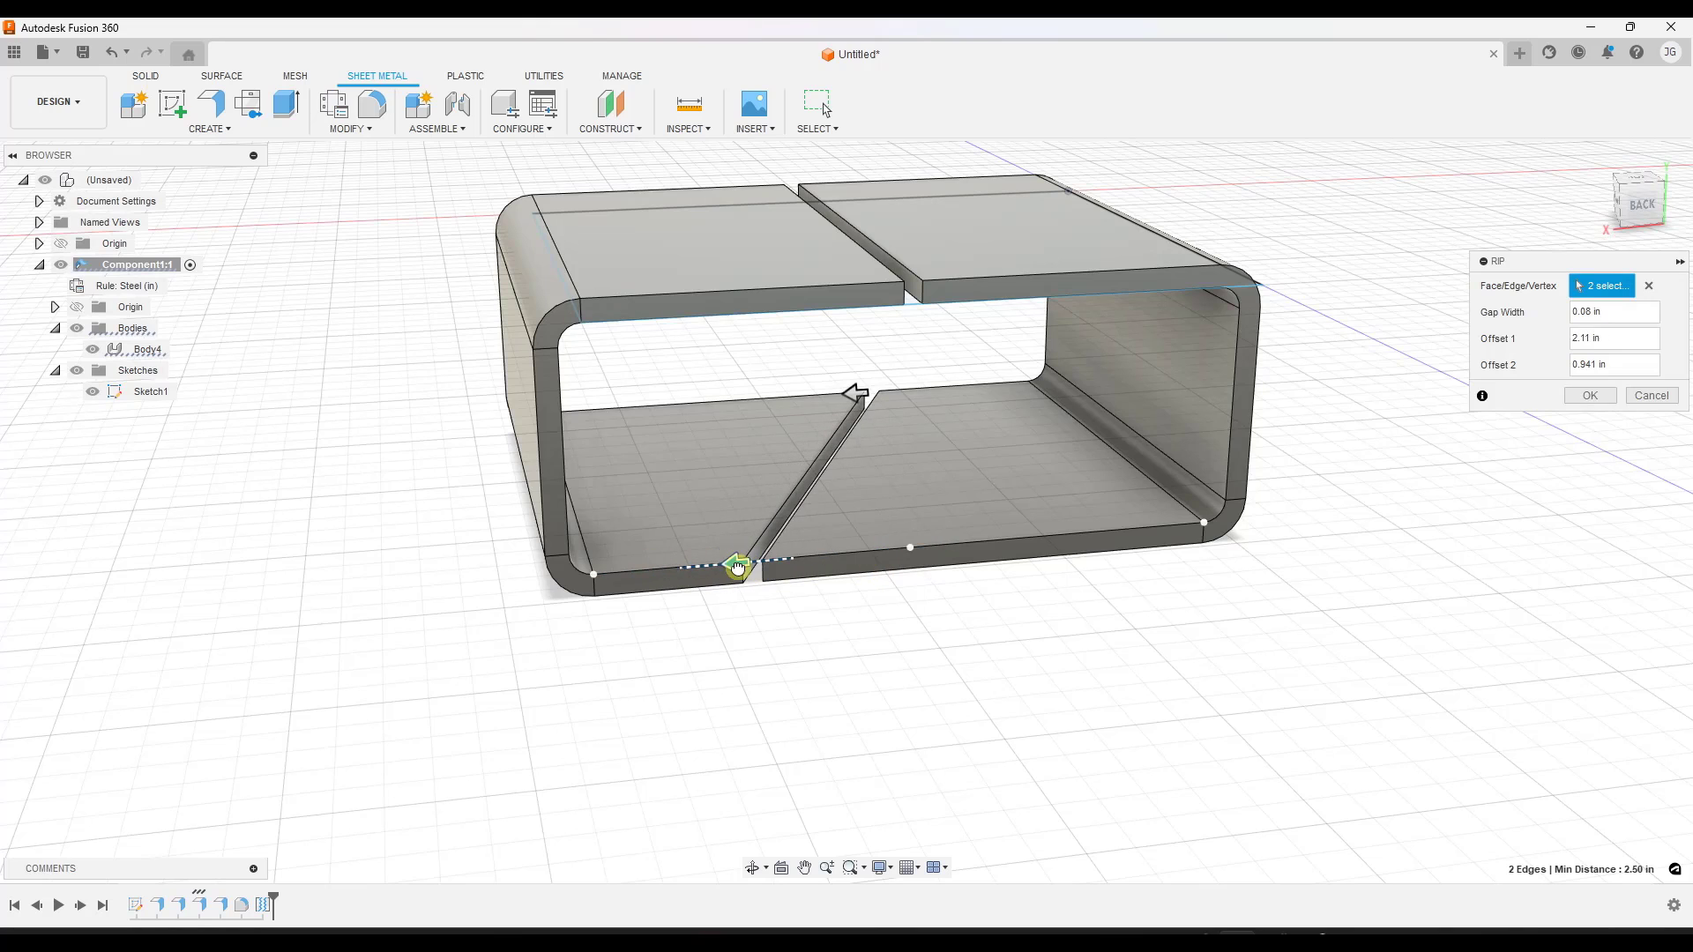
mouse_move(860, 394)
mouse_down()
mouse_move(955, 391)
mouse_move(809, 405)
mouse_move(850, 396)
mouse_up()
mouse_move(895, 409)
shift+middle_down()
mouse_move(945, 429)
mouse_move(1005, 494)
shift+middle_up()
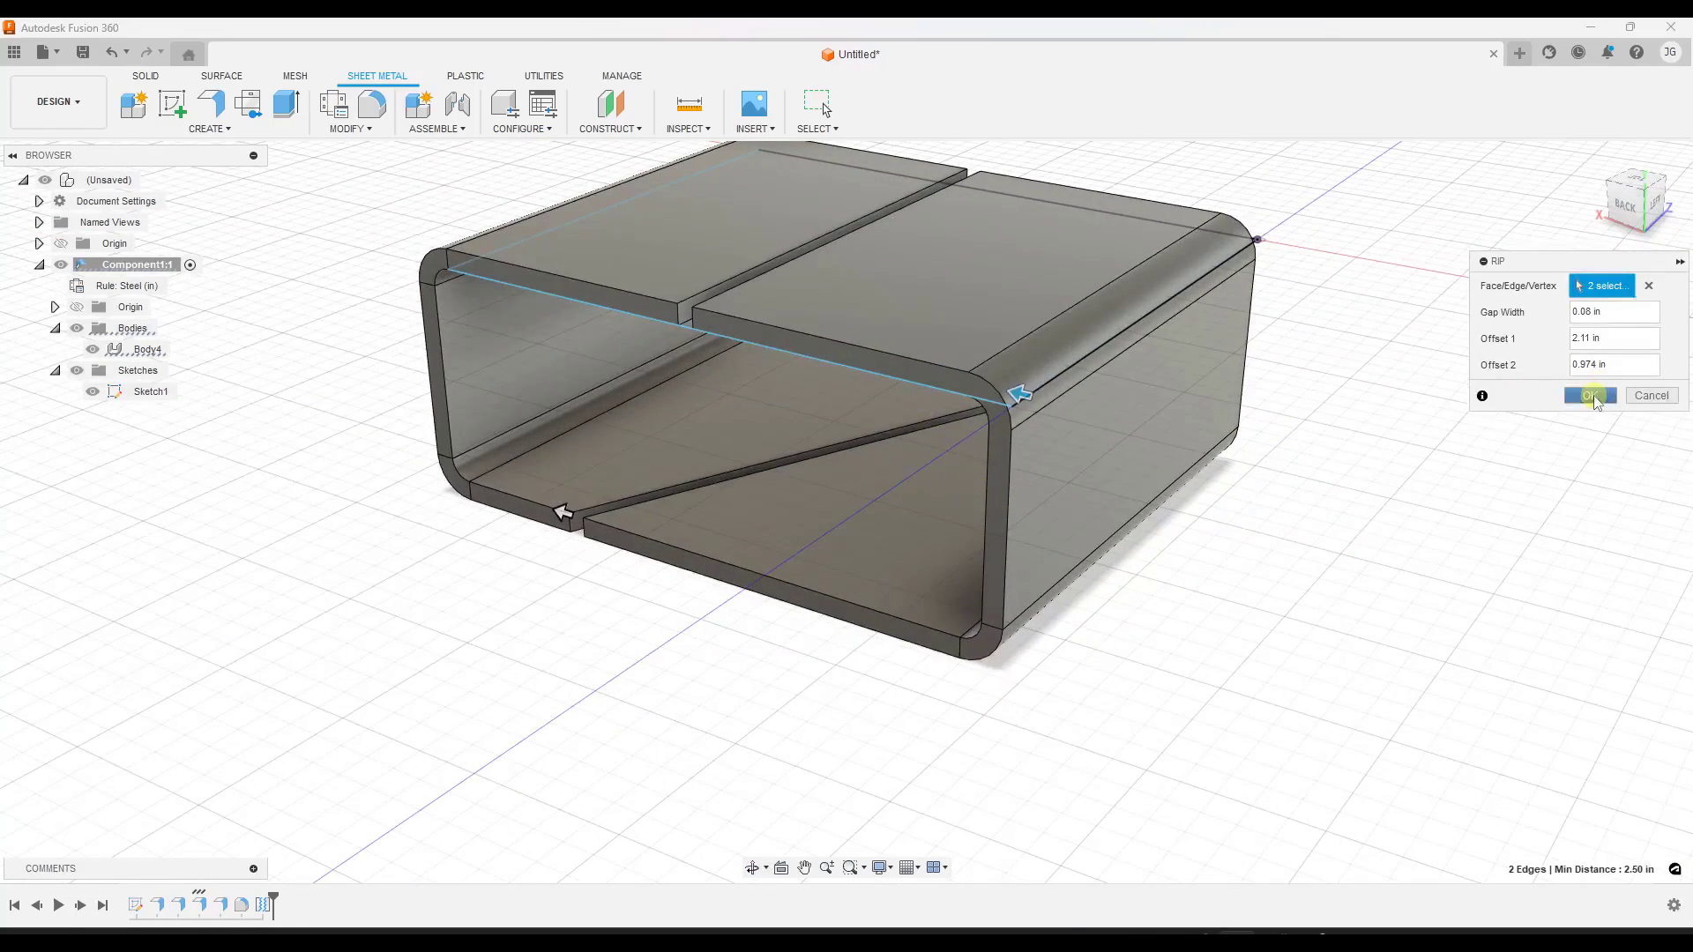
click(1596, 398)
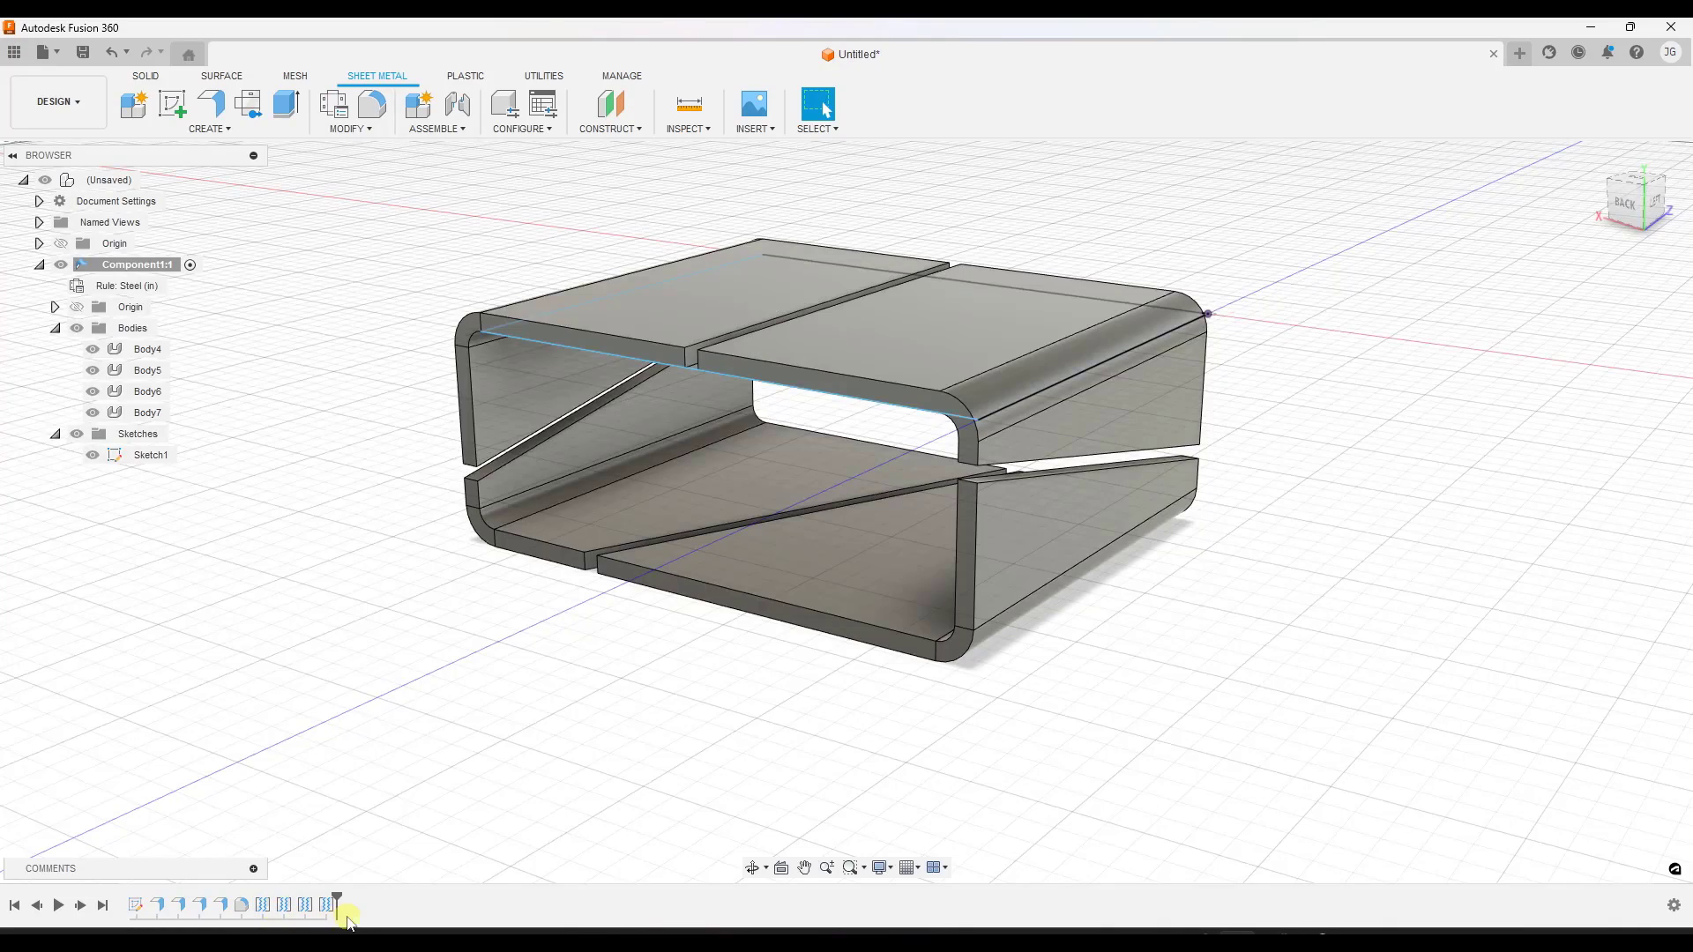
Step: Reopen the top rip feature, widen its gap, and confirm the edit
click(262, 906)
right_click(262, 905)
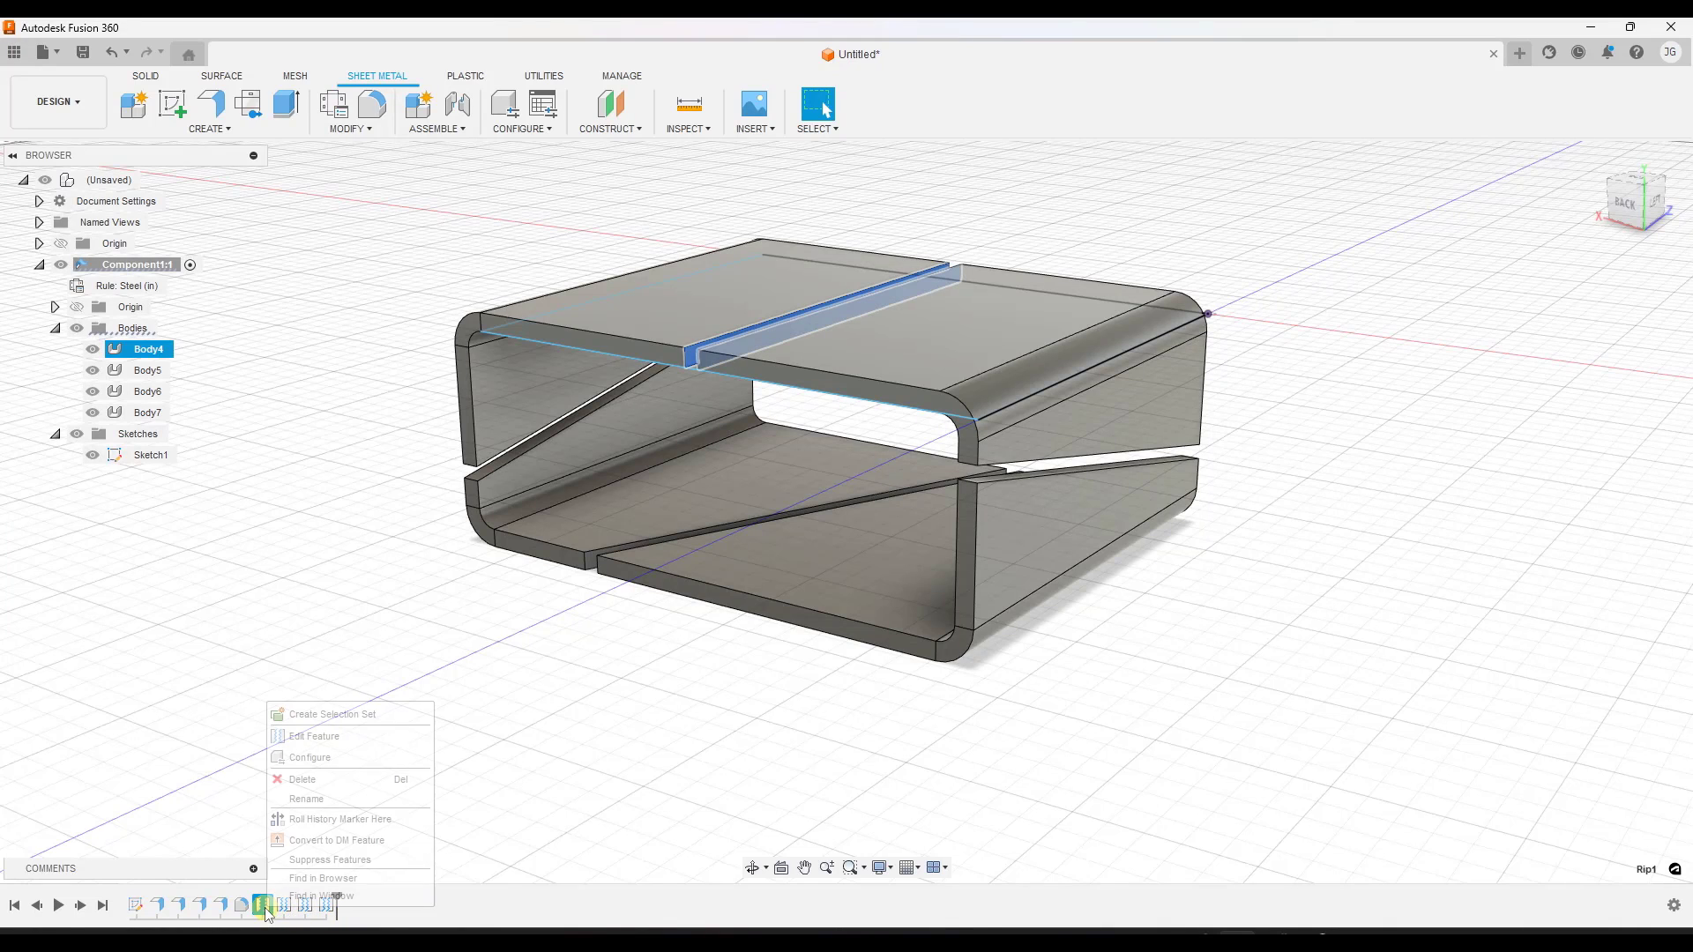
click(314, 737)
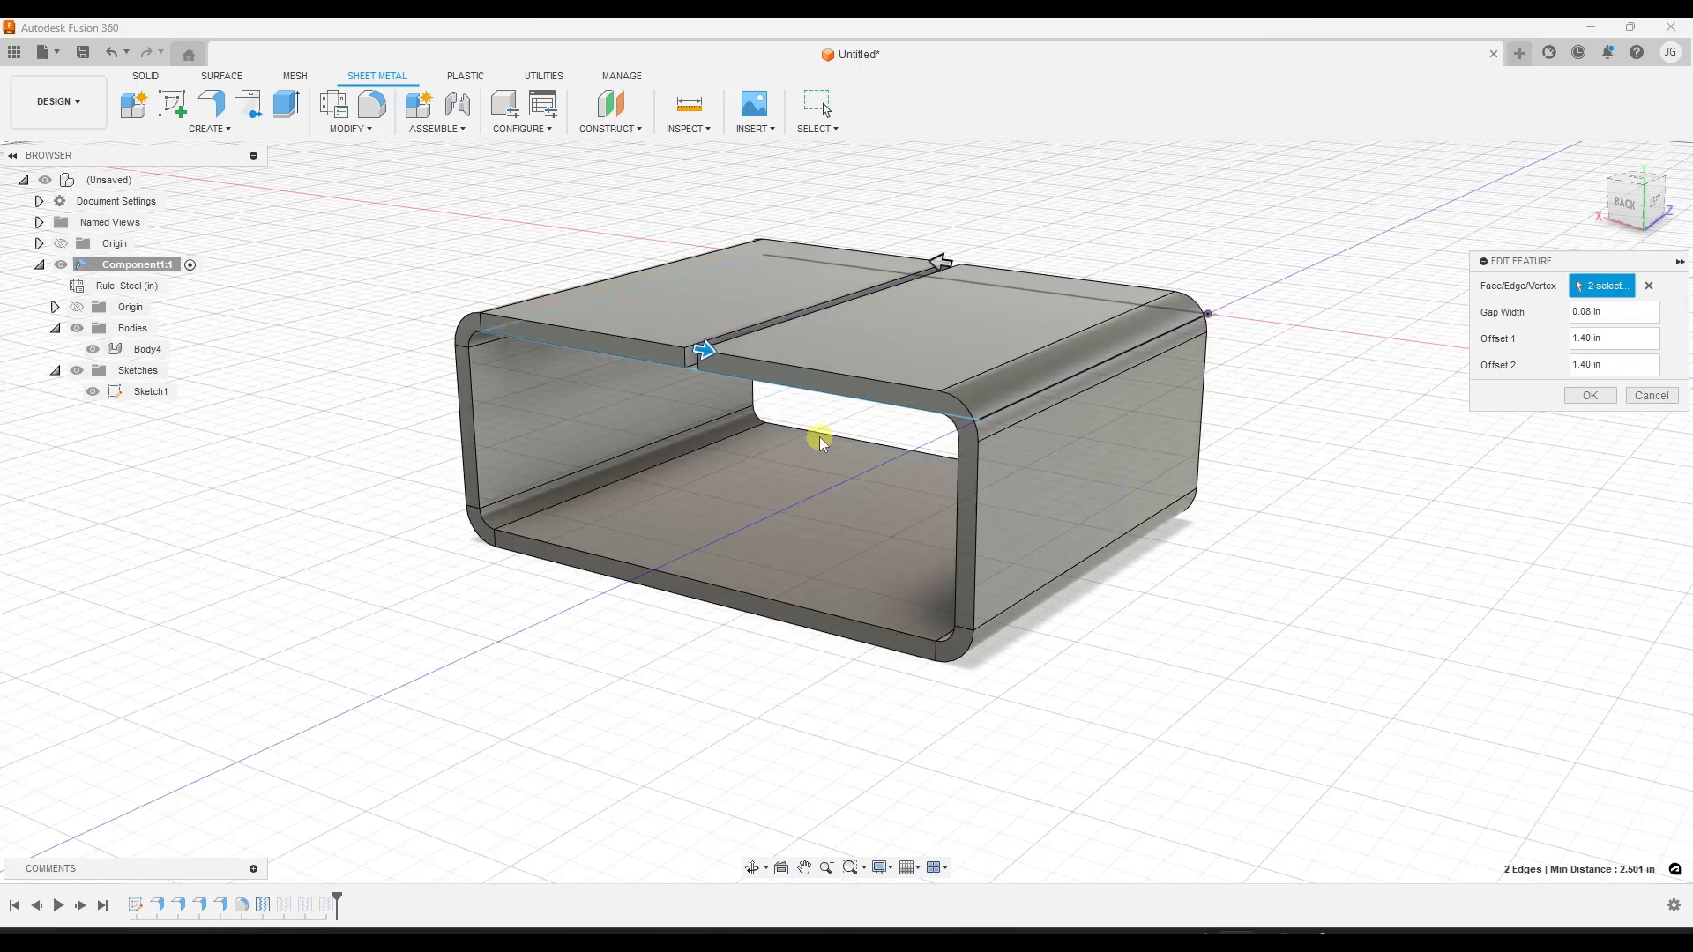
shift+middle_drag(819, 438, 900, 449)
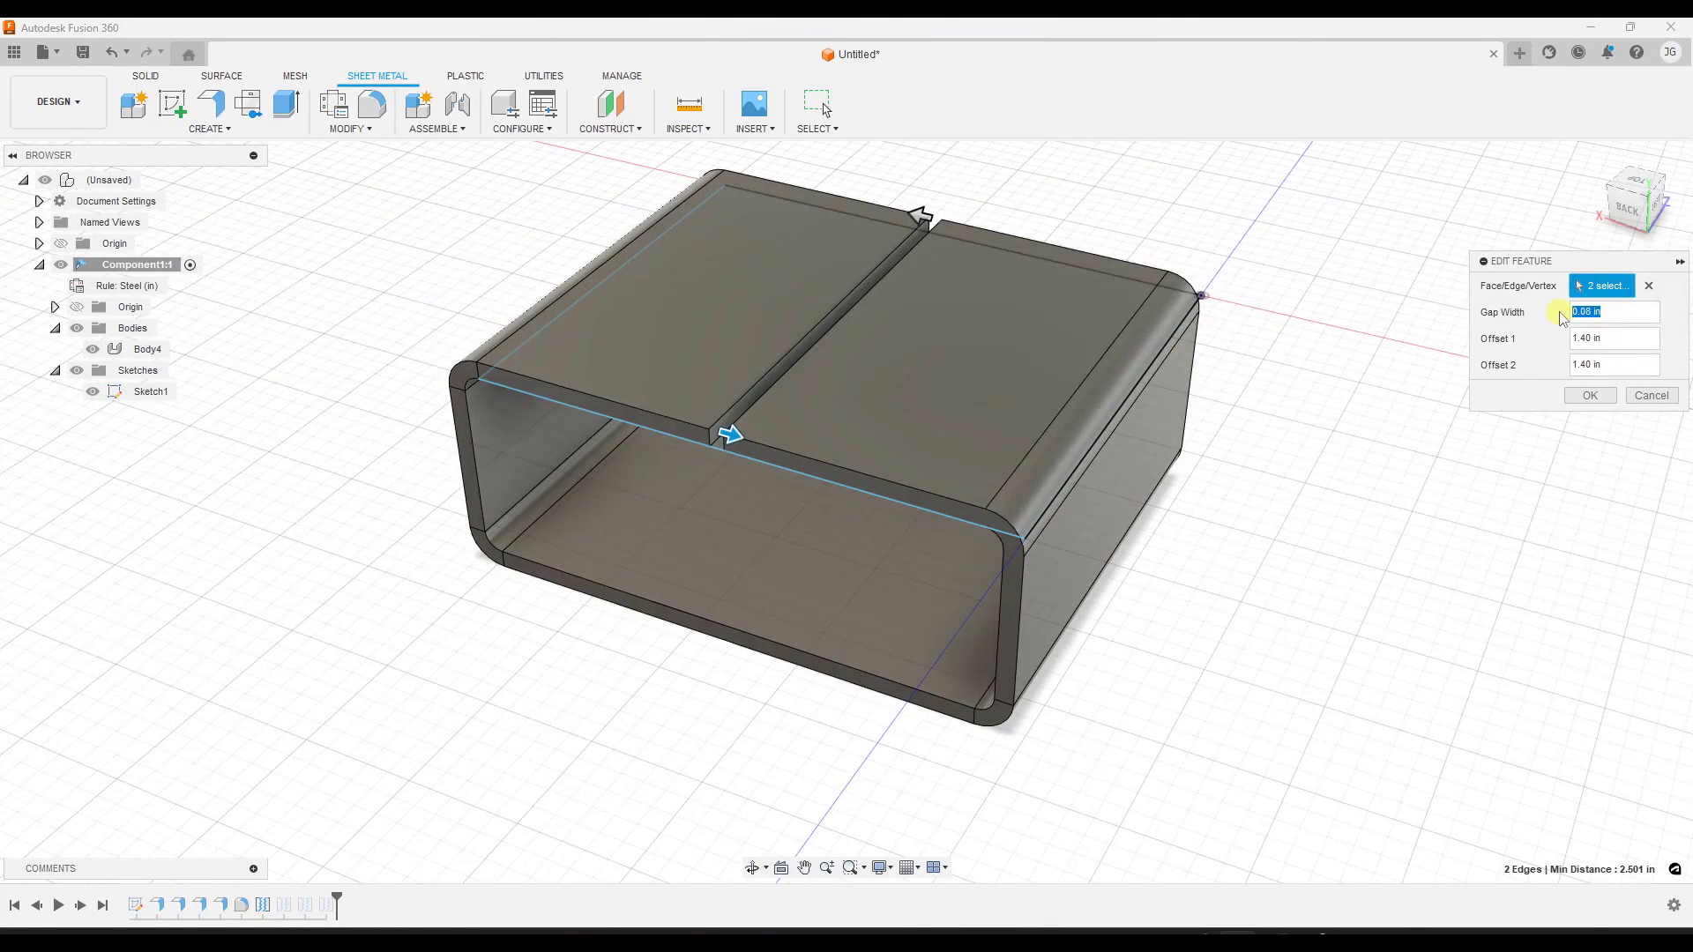
text(.375)
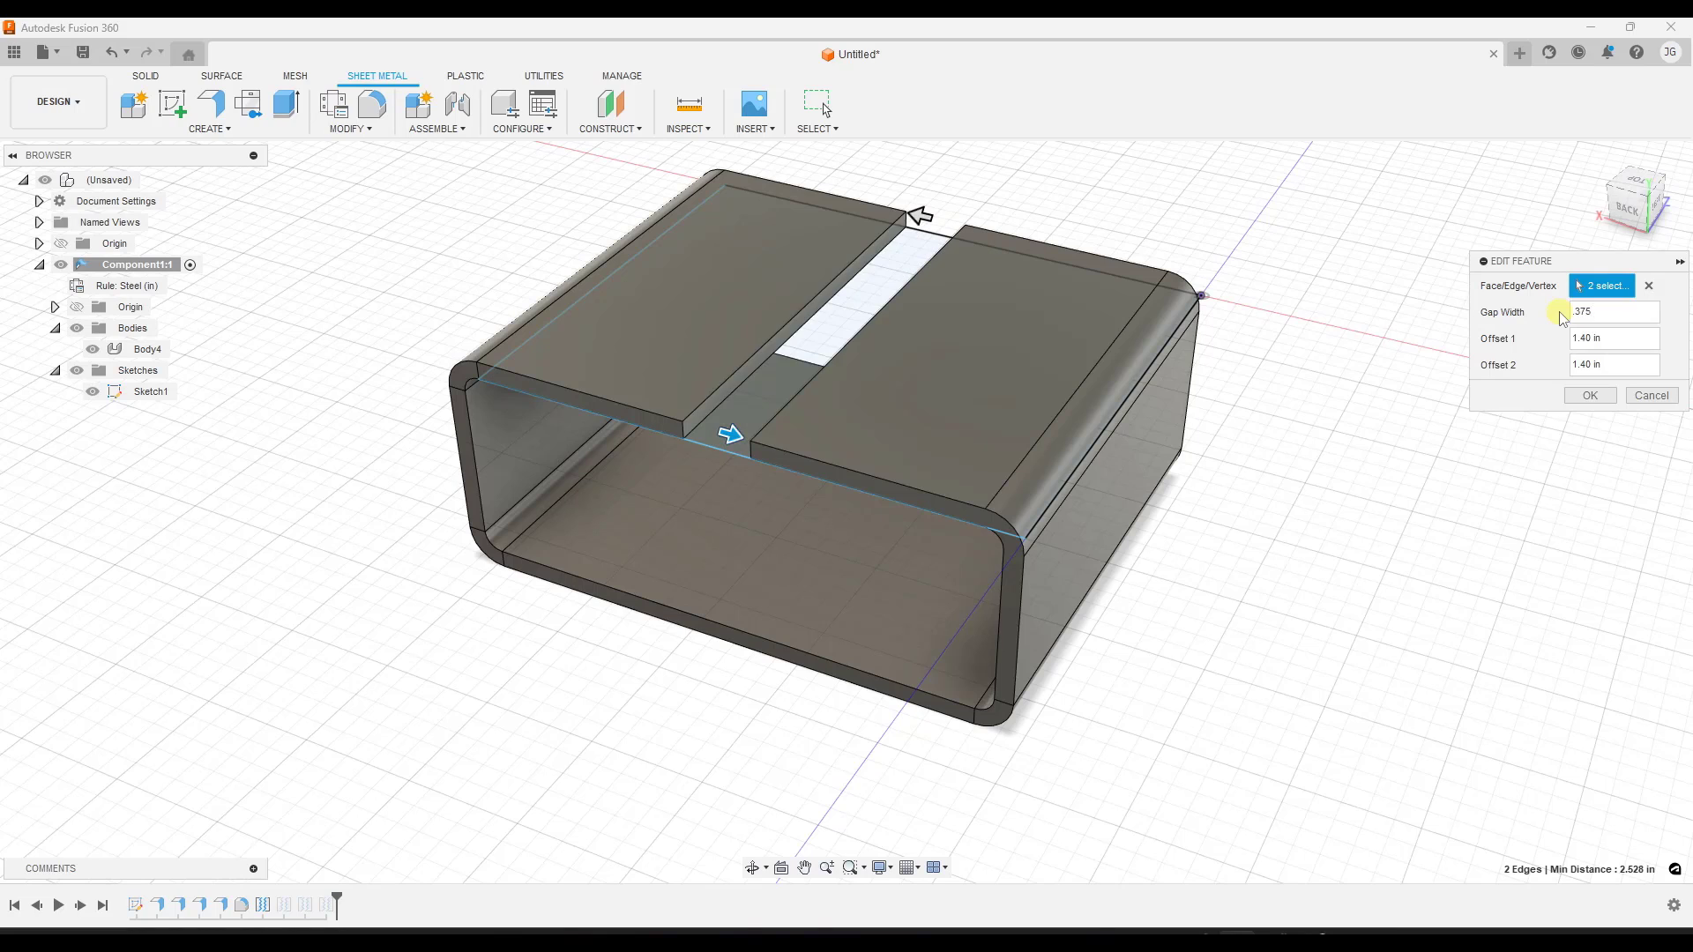
click(1591, 396)
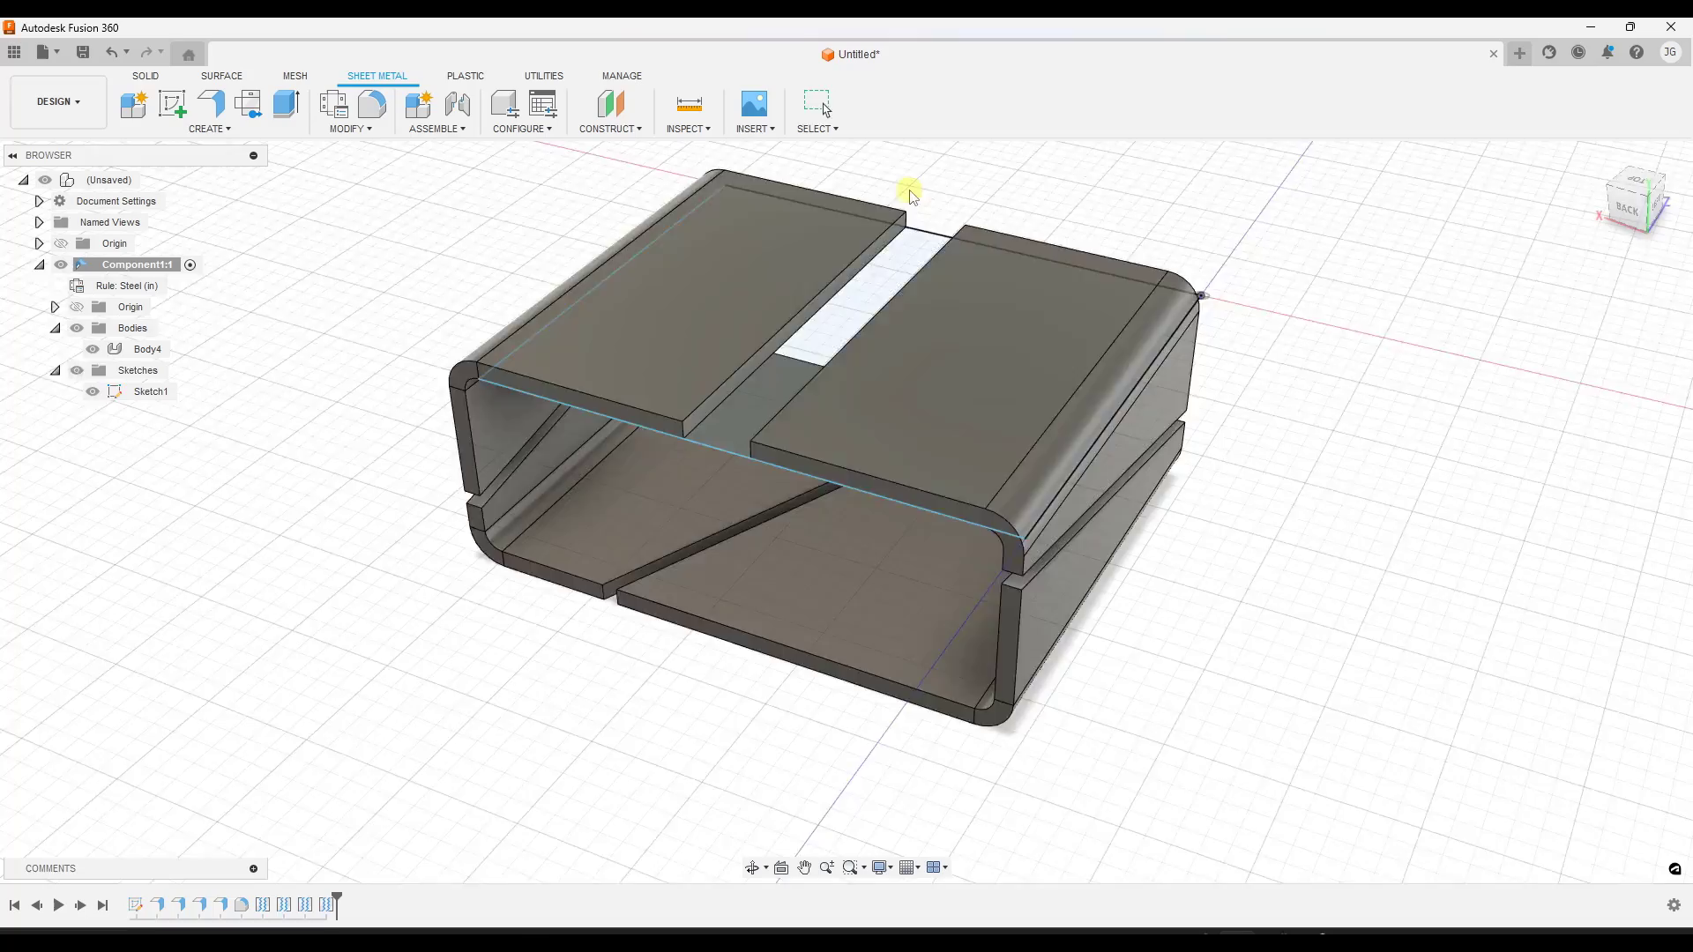
shift+middle_drag(797, 387, 896, 427)
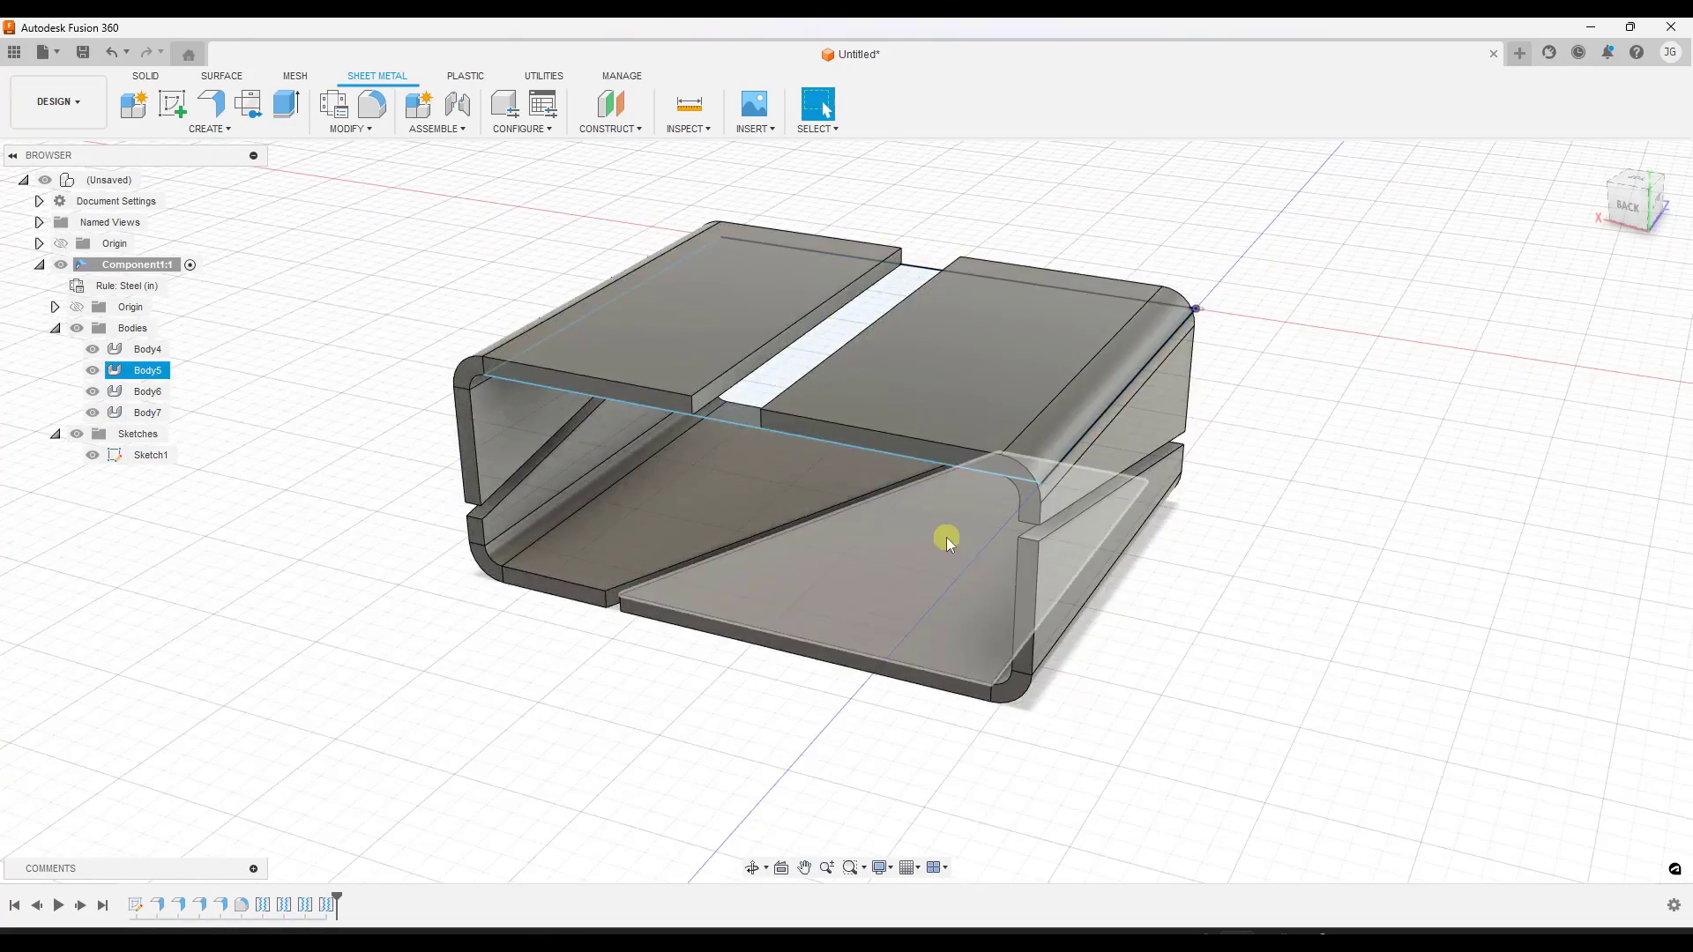
shift+middle_drag(947, 541, 953, 530)
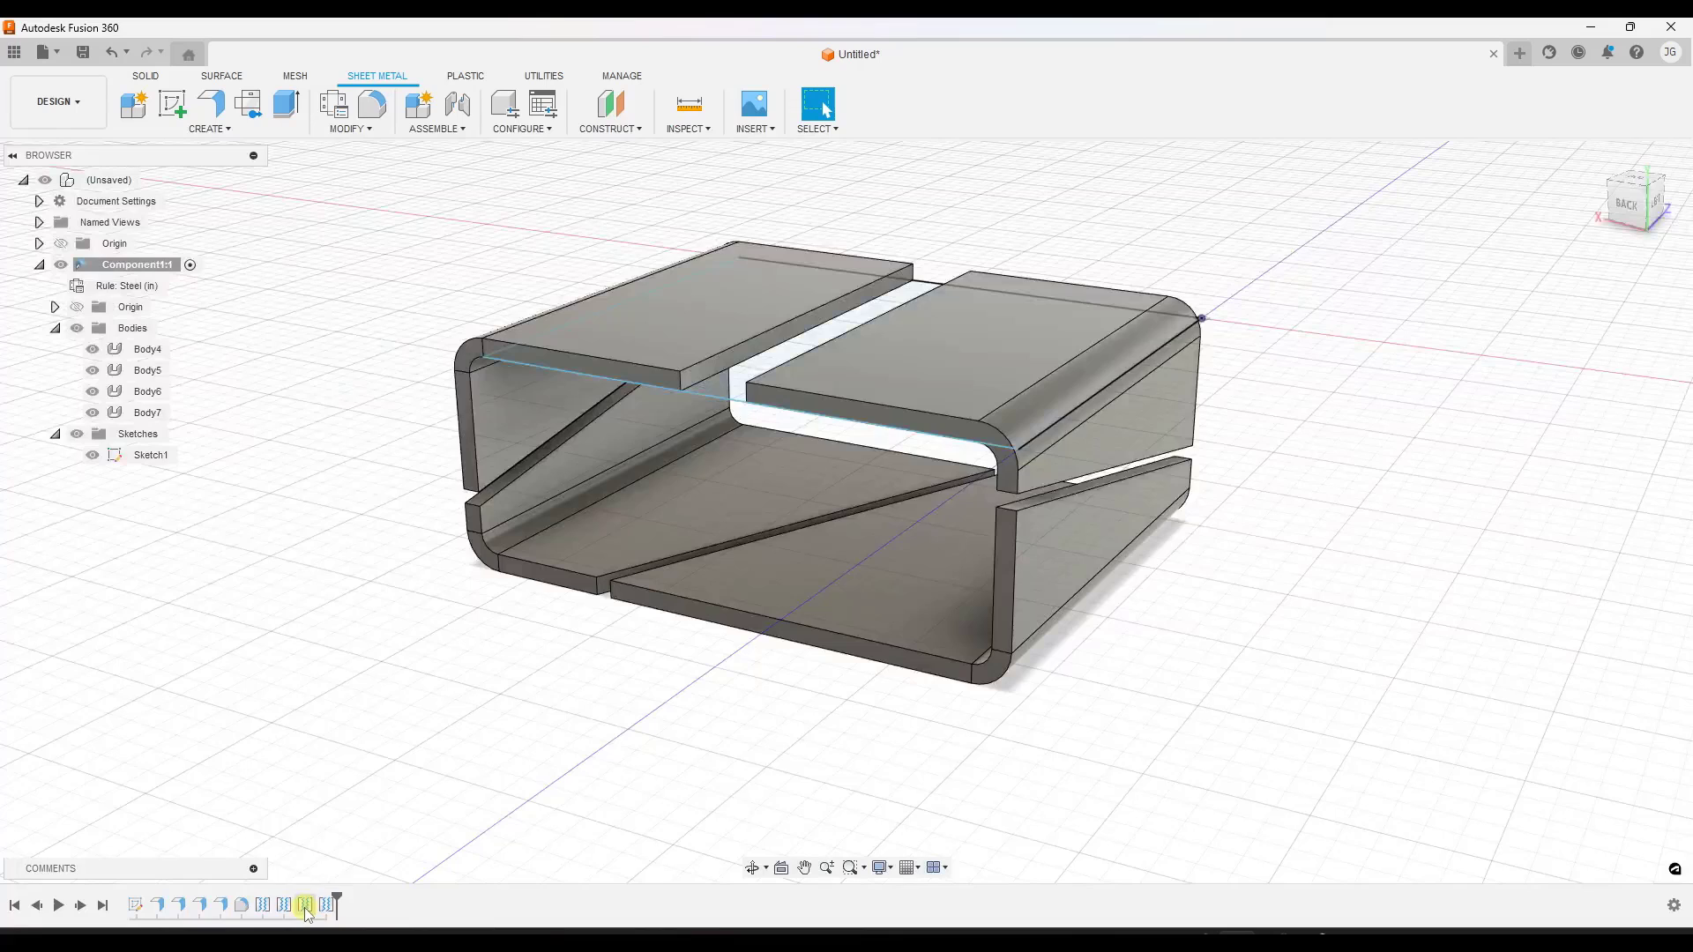
Step: Edit the right-wall rip so its gap width becomes 0.15 in
click(305, 907)
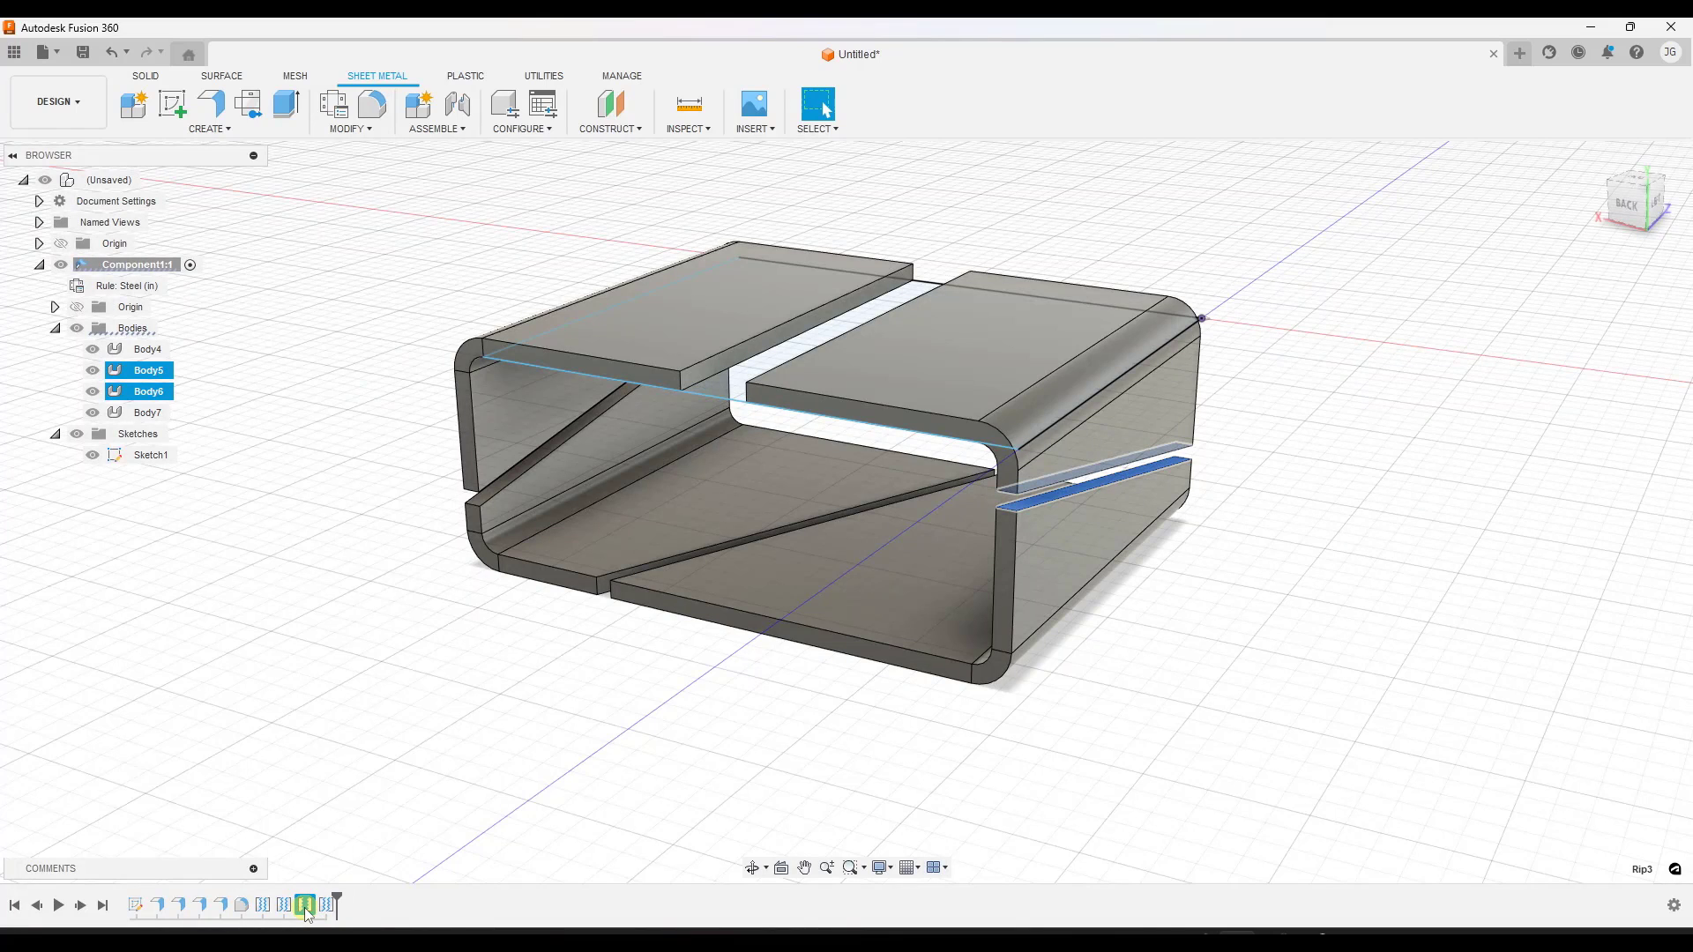
right_click(306, 910)
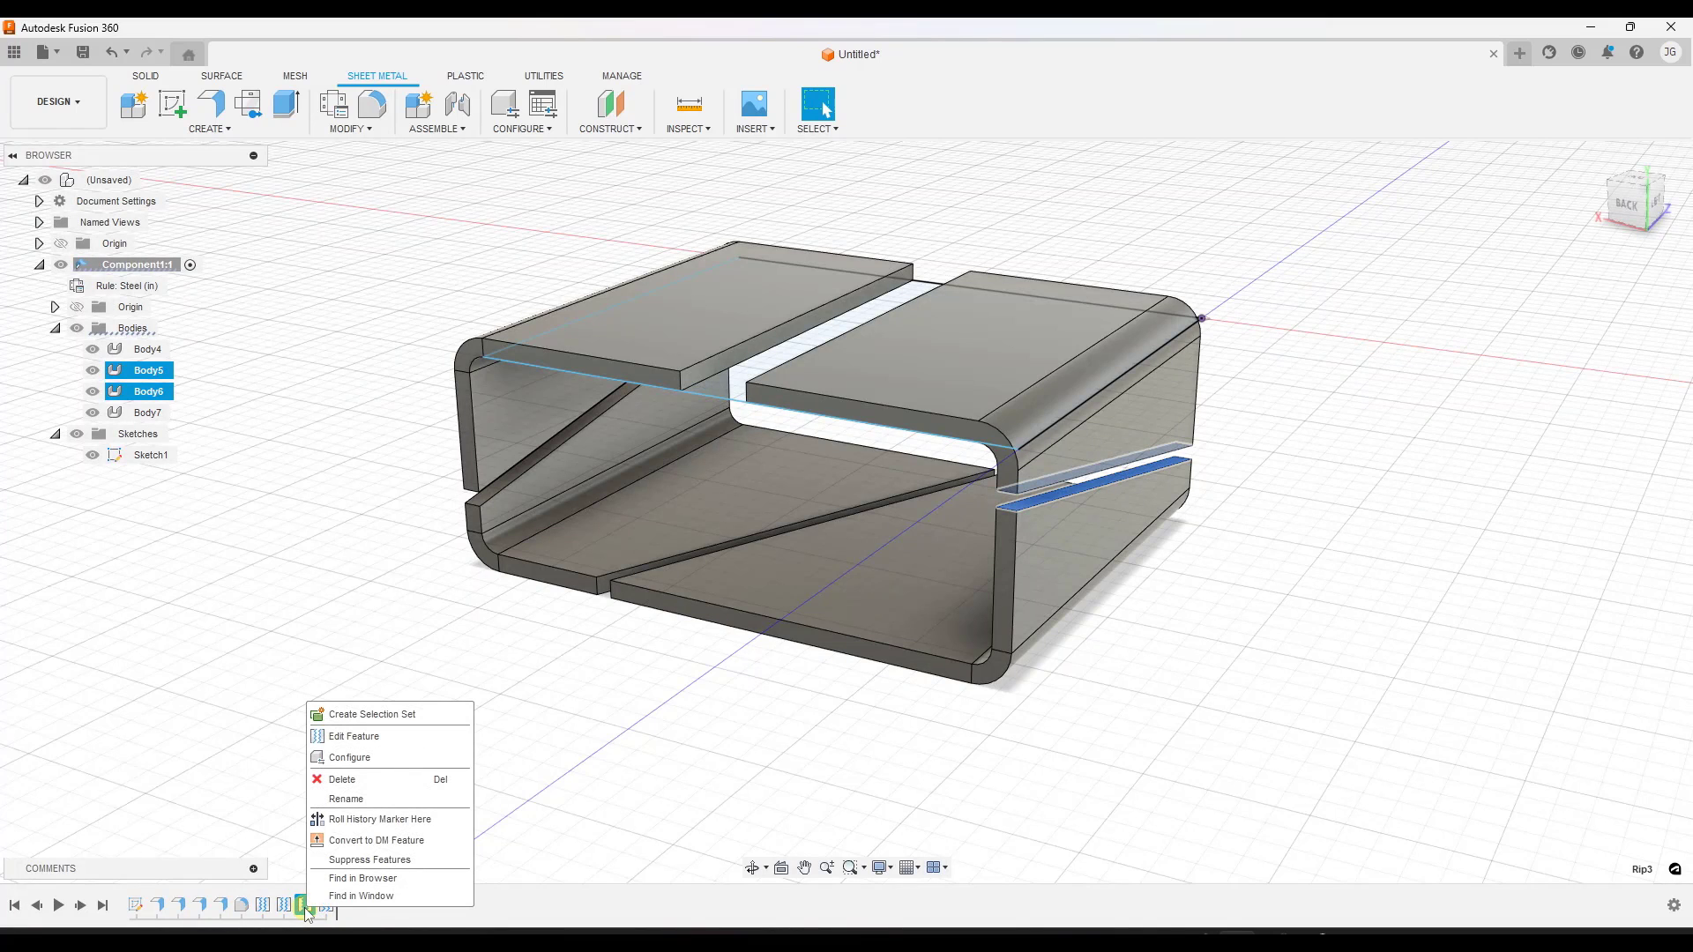
click(375, 739)
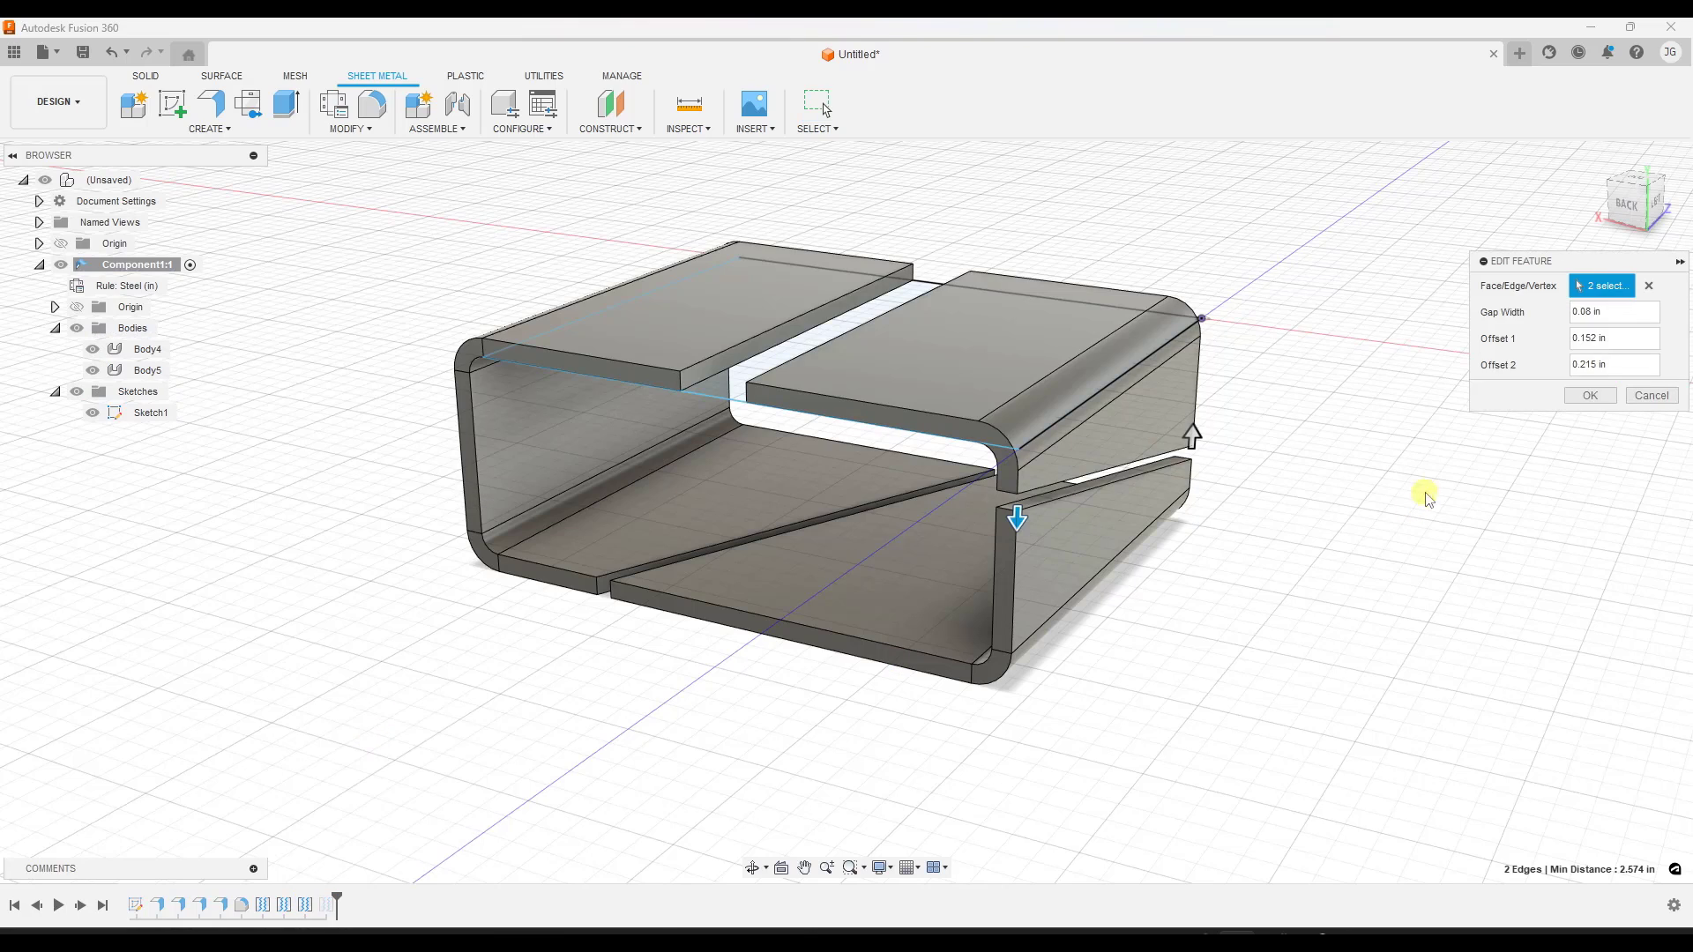
click(1528, 319)
text(.15)
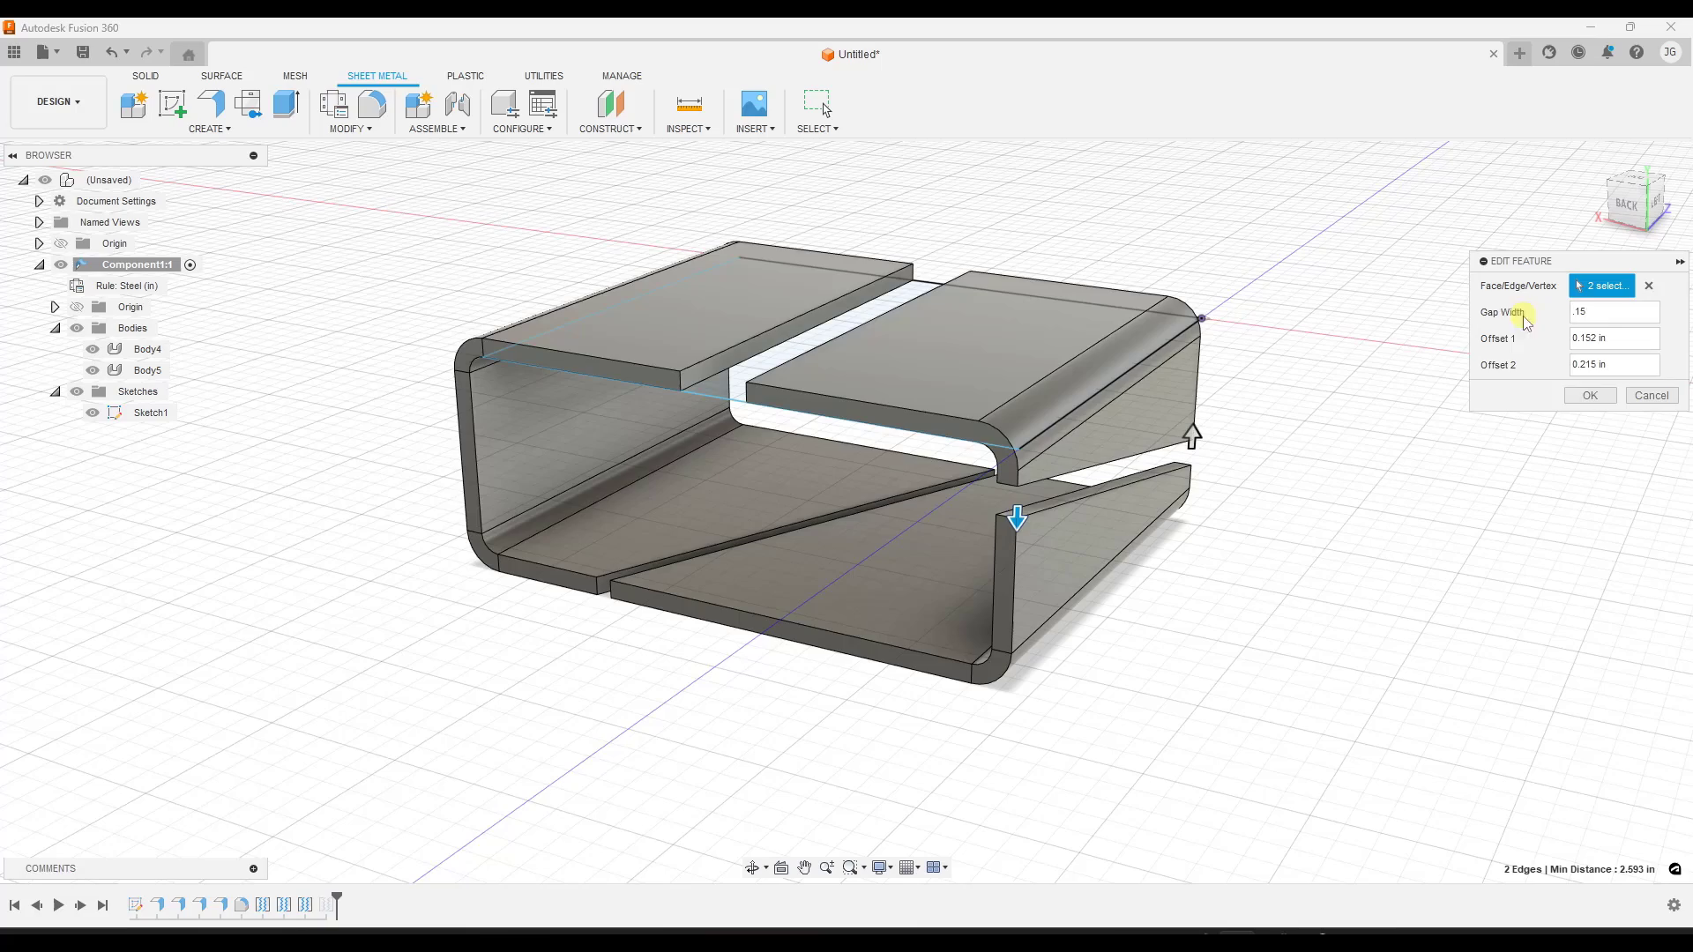
click(1590, 395)
mouse_move(1330, 480)
shift+middle_down()
mouse_move(1180, 457)
mouse_move(1278, 457)
shift+middle_up()
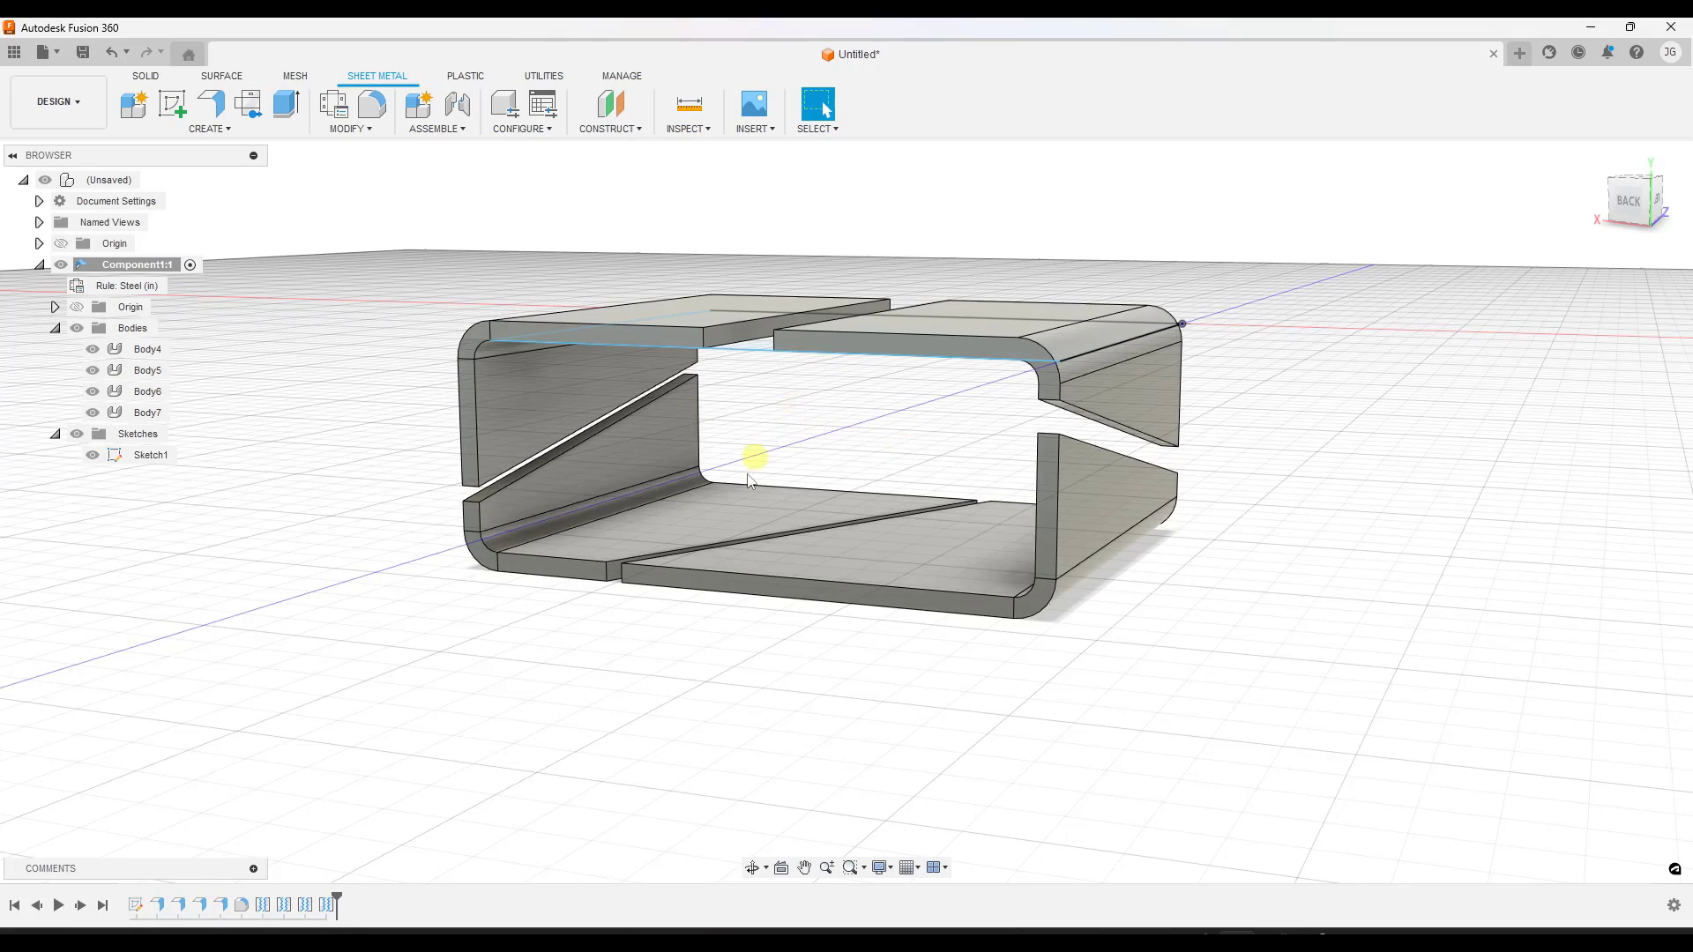
Step: Orbit to look down on the top and bring up Rip1's actions in the timeline
right_click(265, 911)
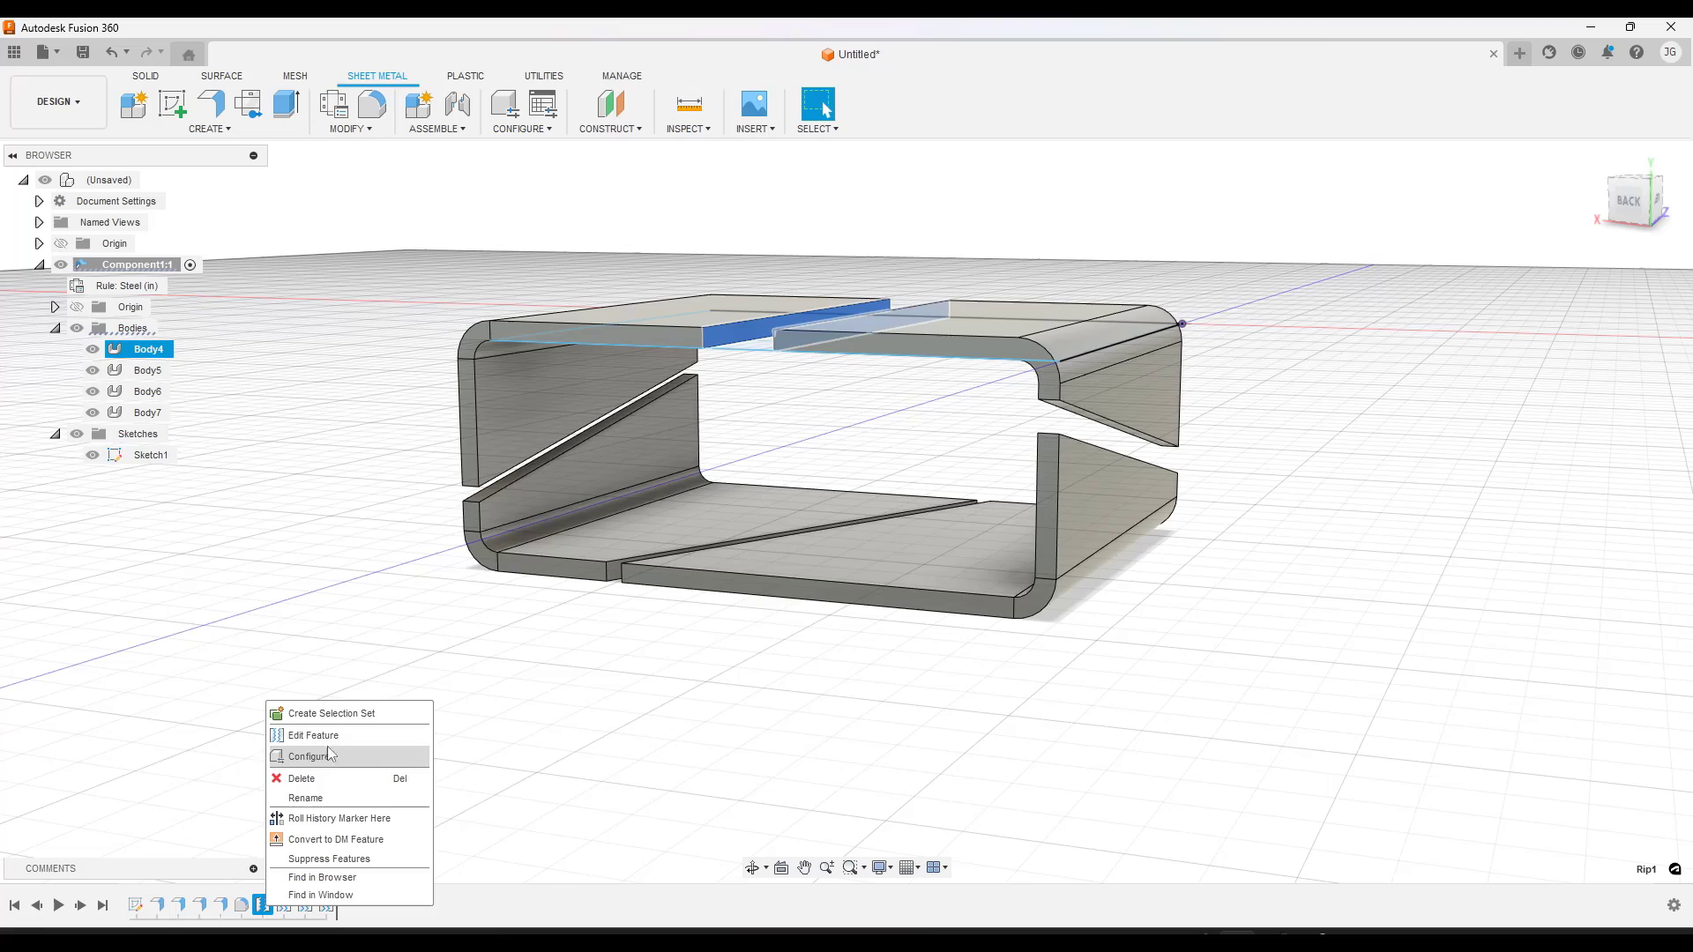
key(Escape)
shift+middle_drag(856, 567, 828, 484)
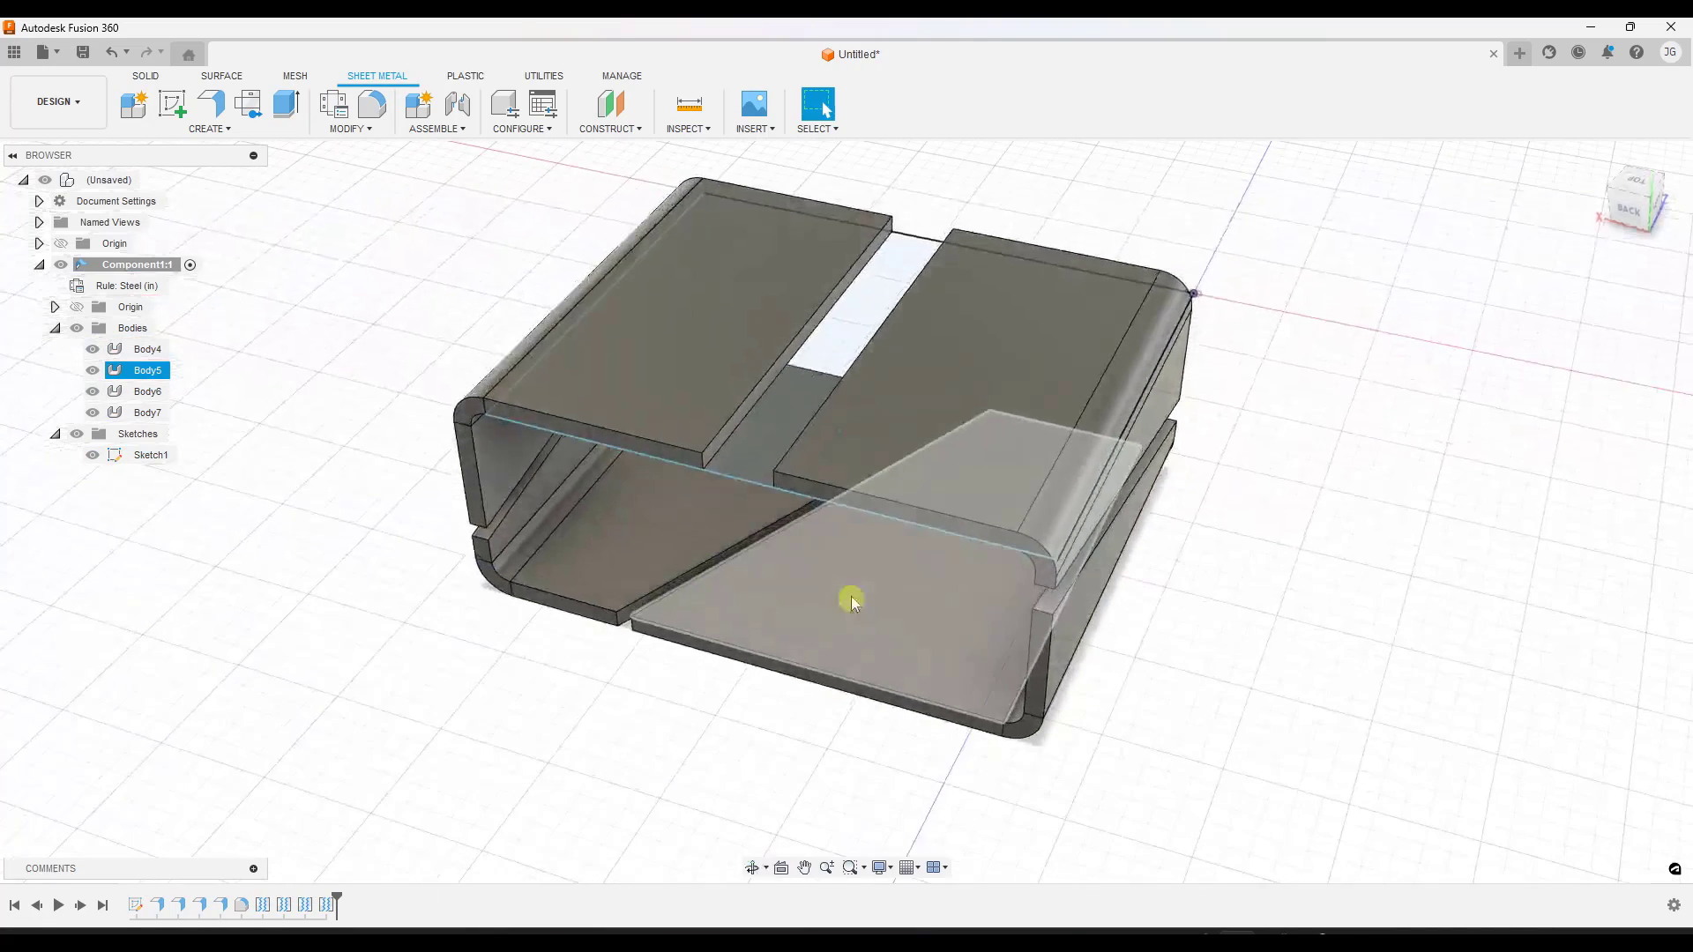
click(262, 910)
right_click(262, 911)
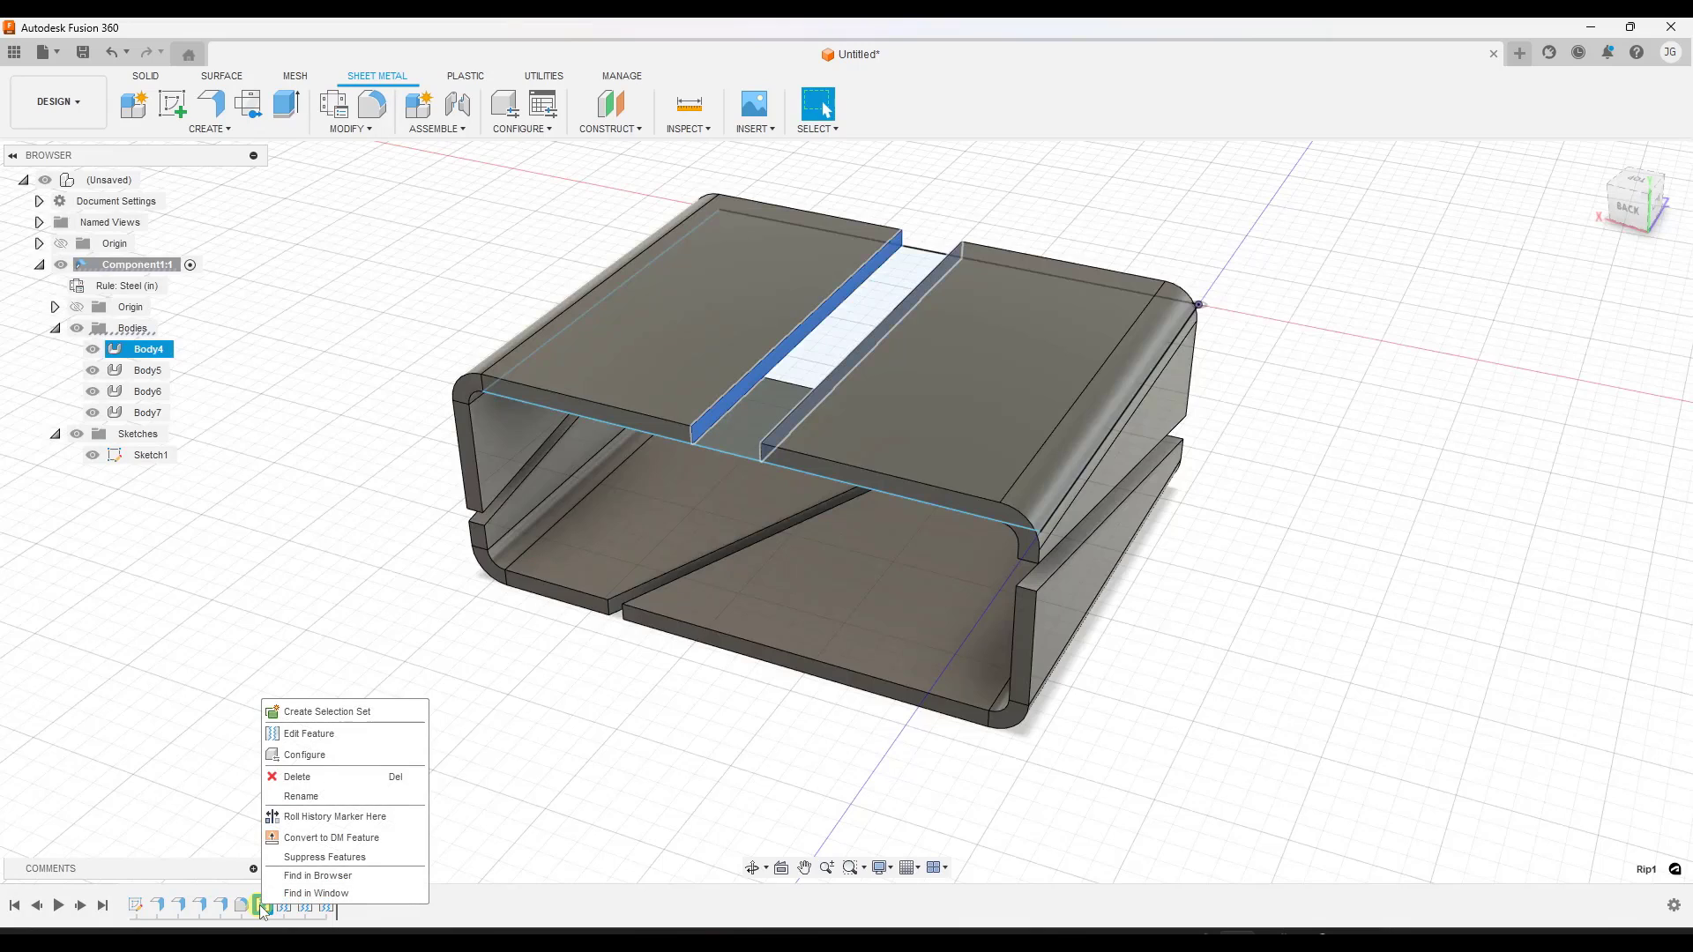
Step: Make Rip1's GapSize, Offset1 and Offset2 configurable
click(313, 757)
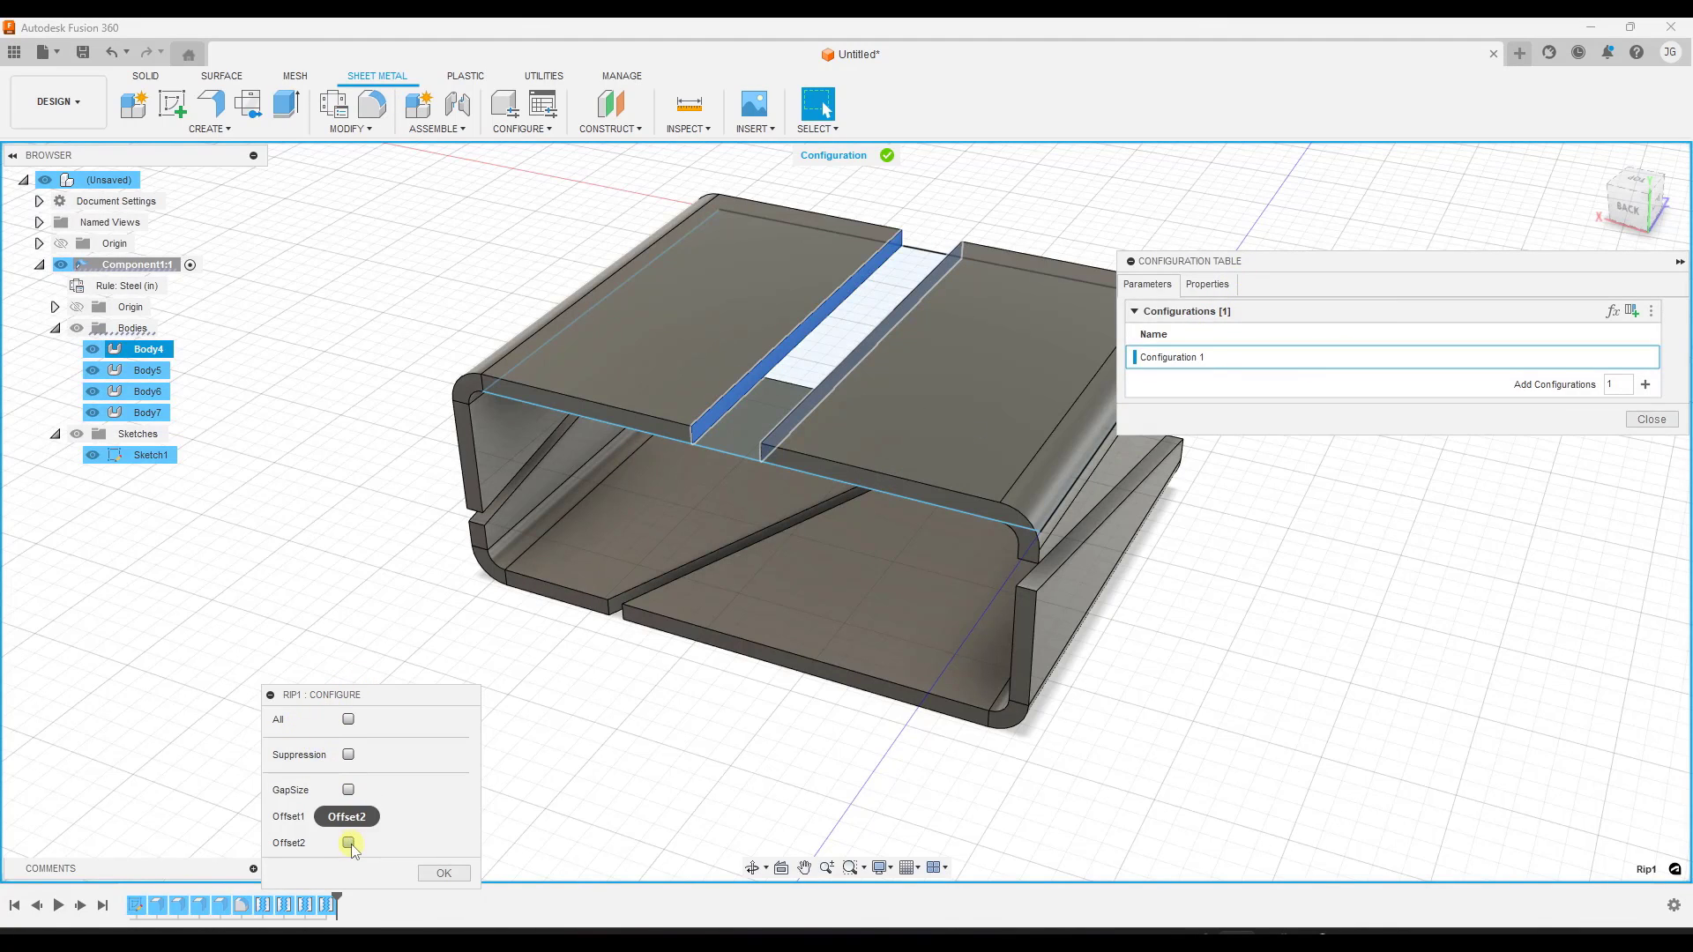
click(348, 790)
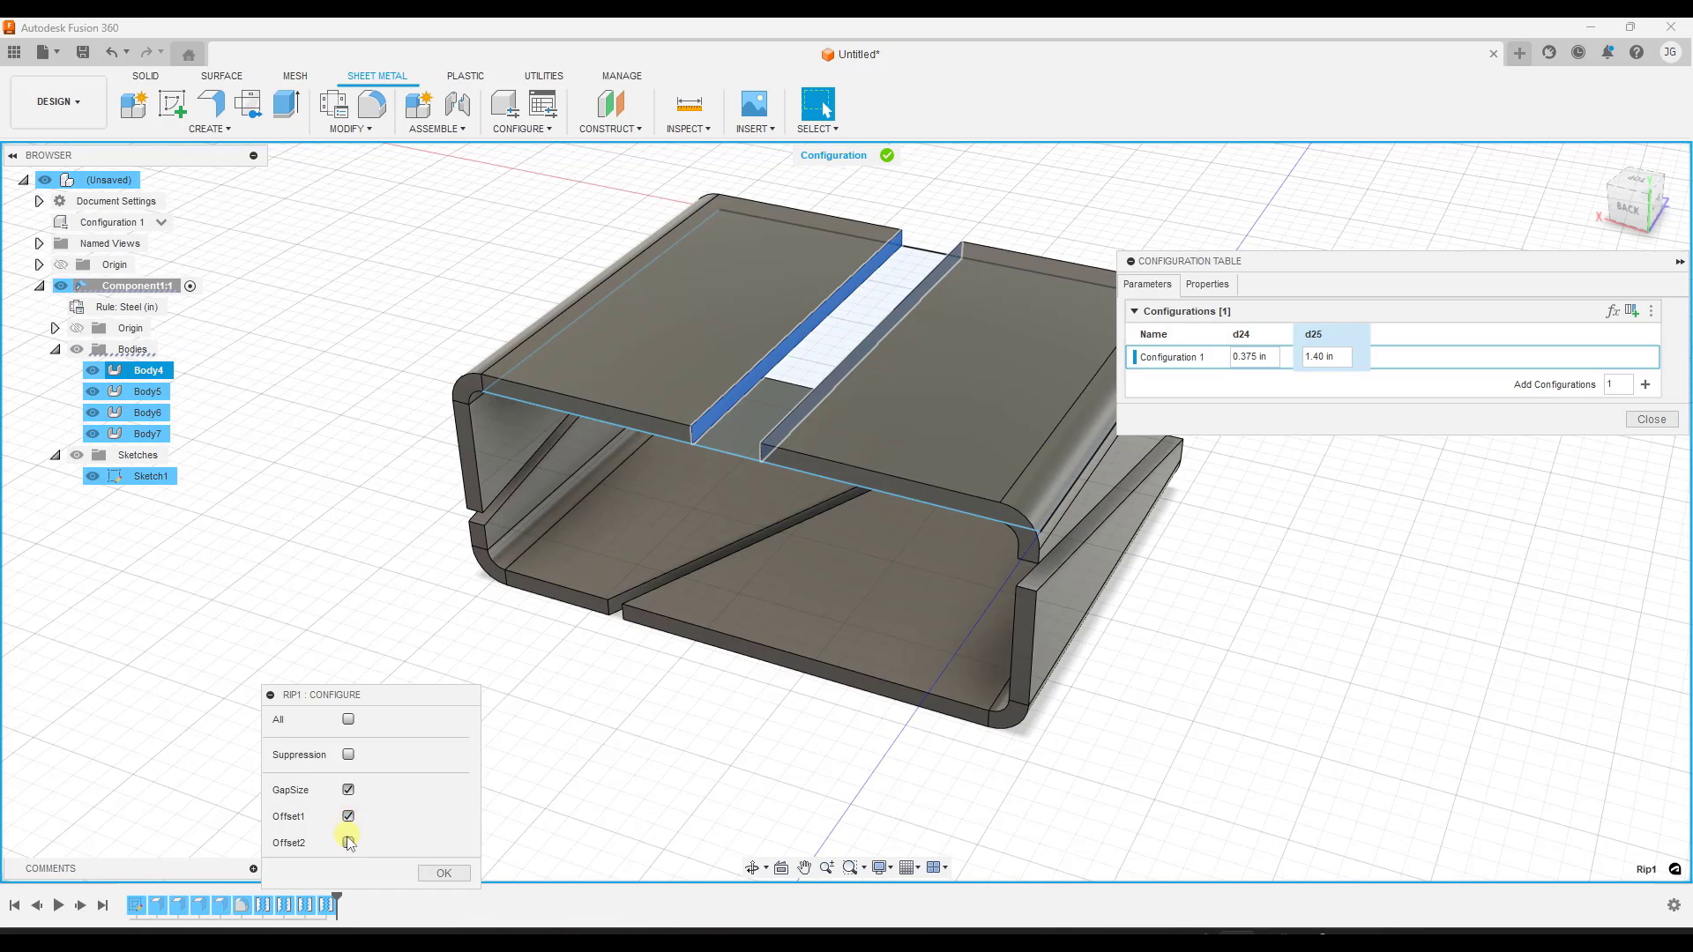
click(347, 843)
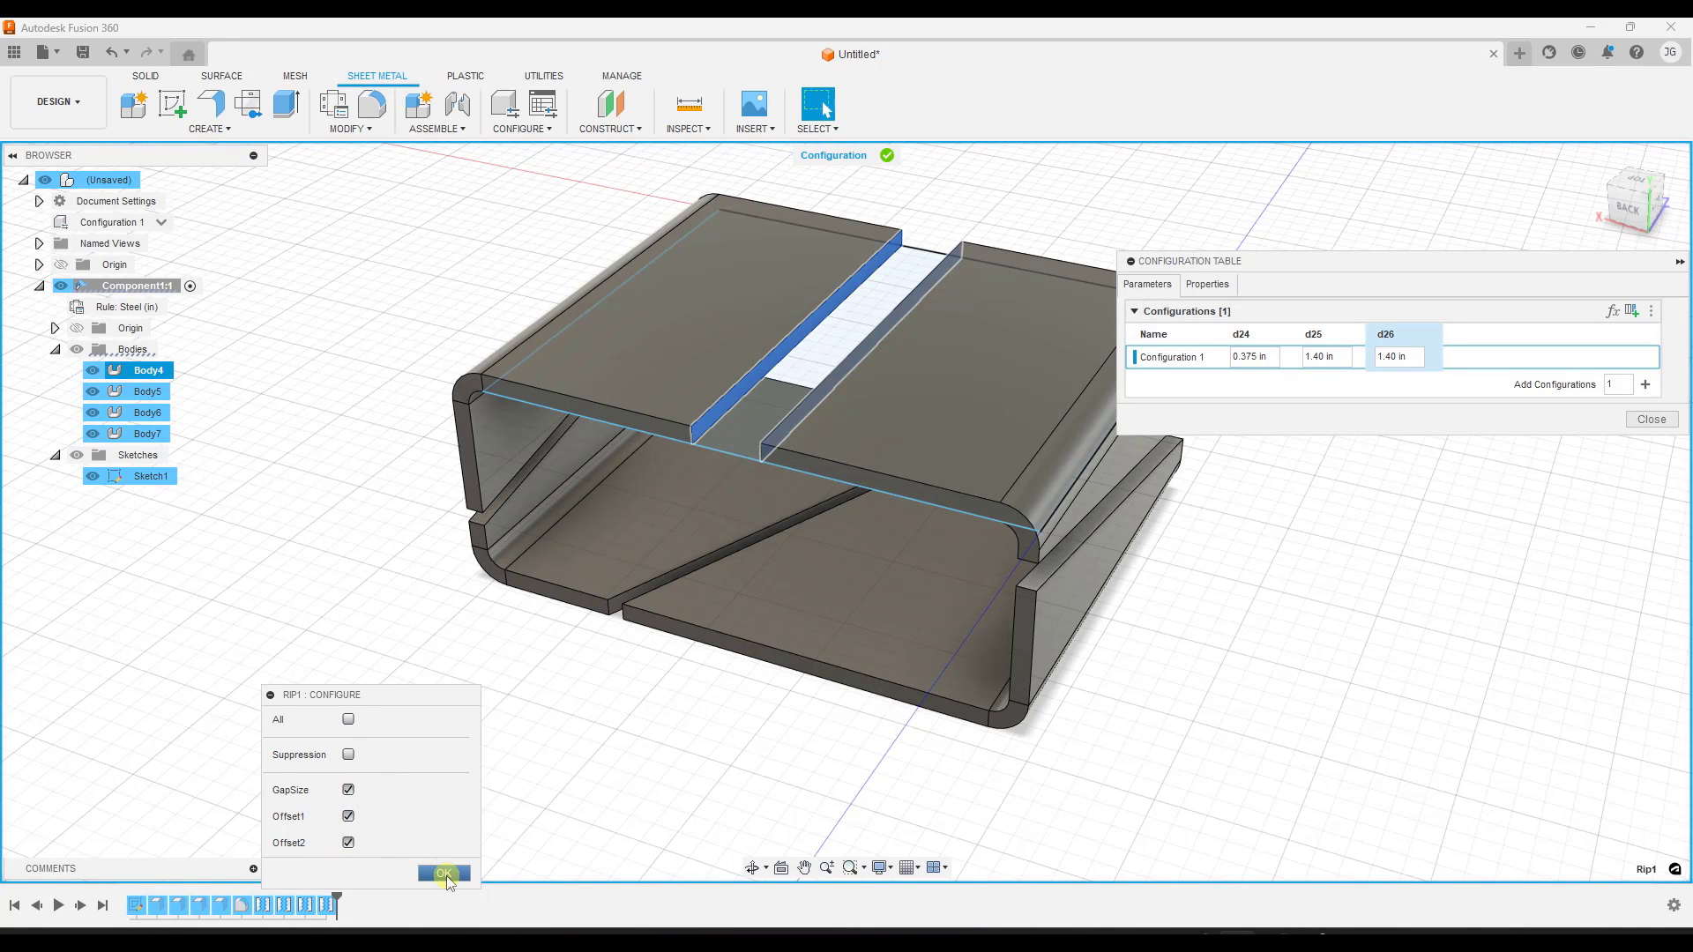
click(442, 875)
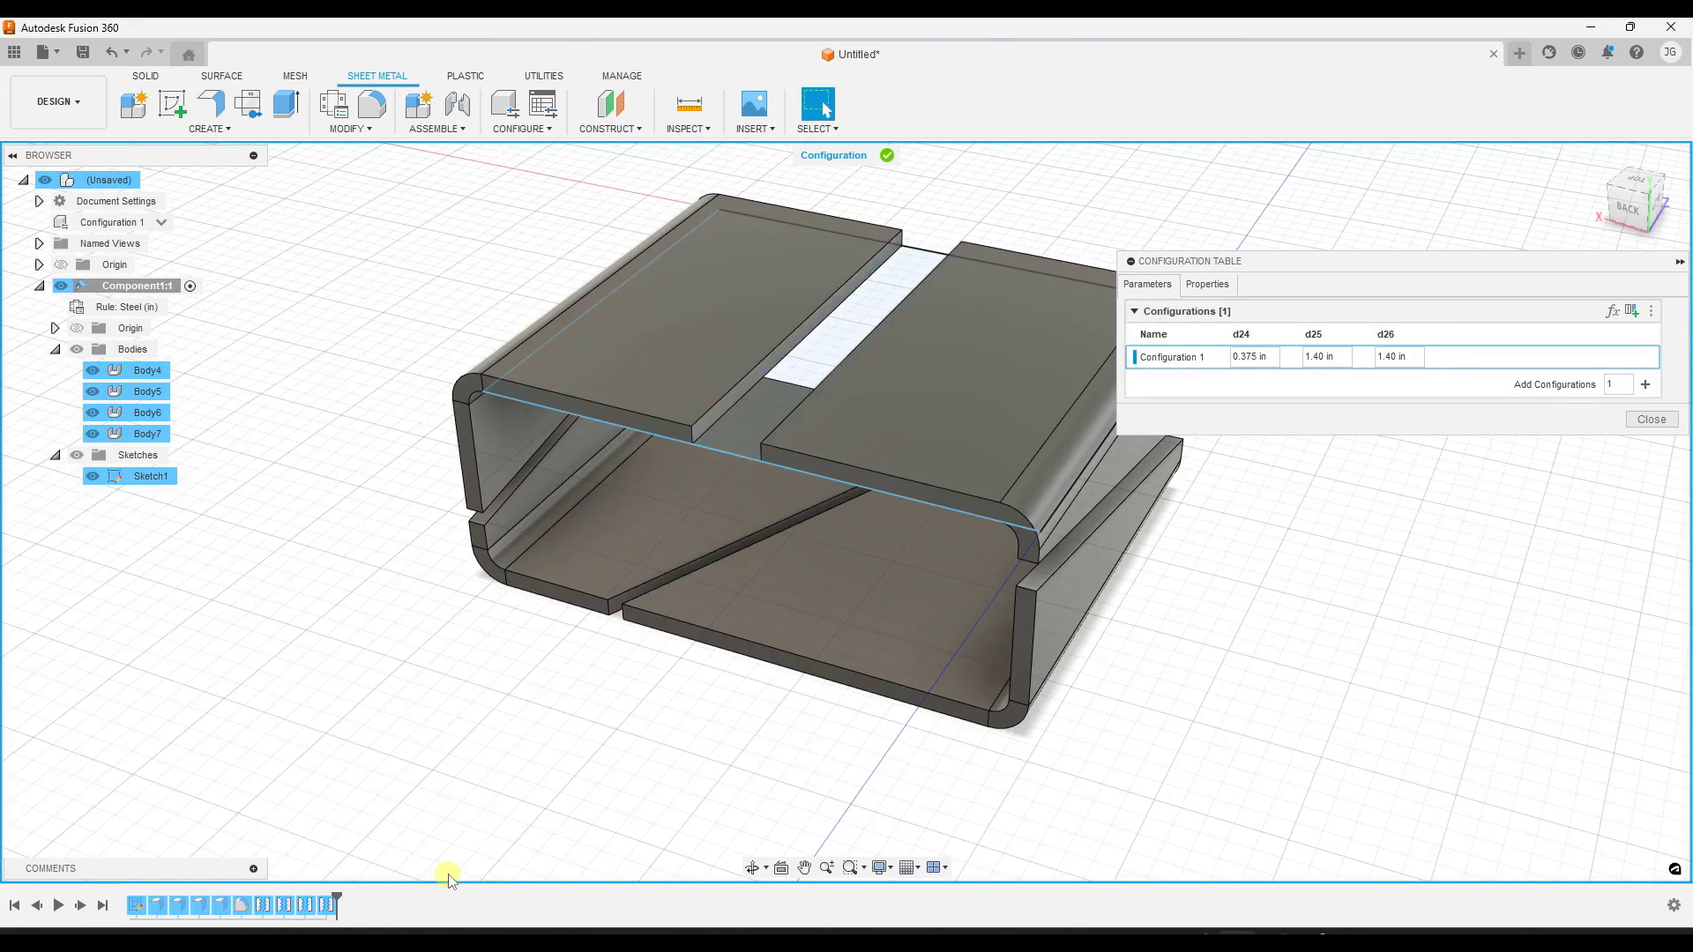
Step: Add Configuration 2 with gap 0.08 and offsets -1.75 and 0.75, then show Configuration 1
click(1644, 384)
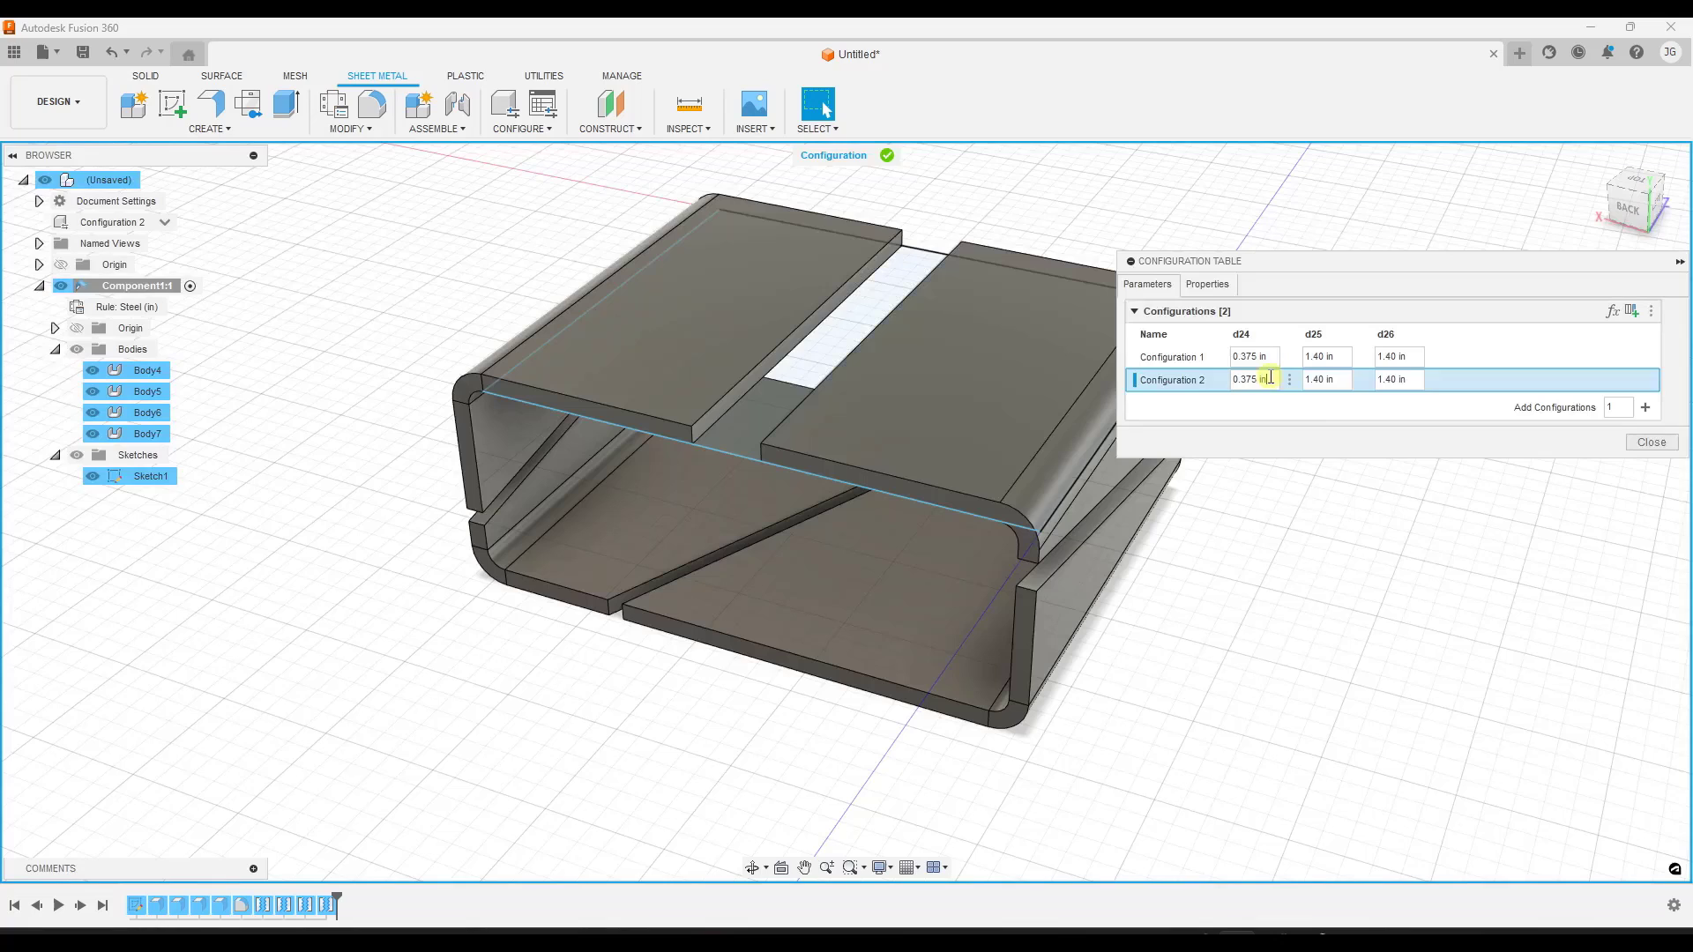
mouse_move(1320, 381)
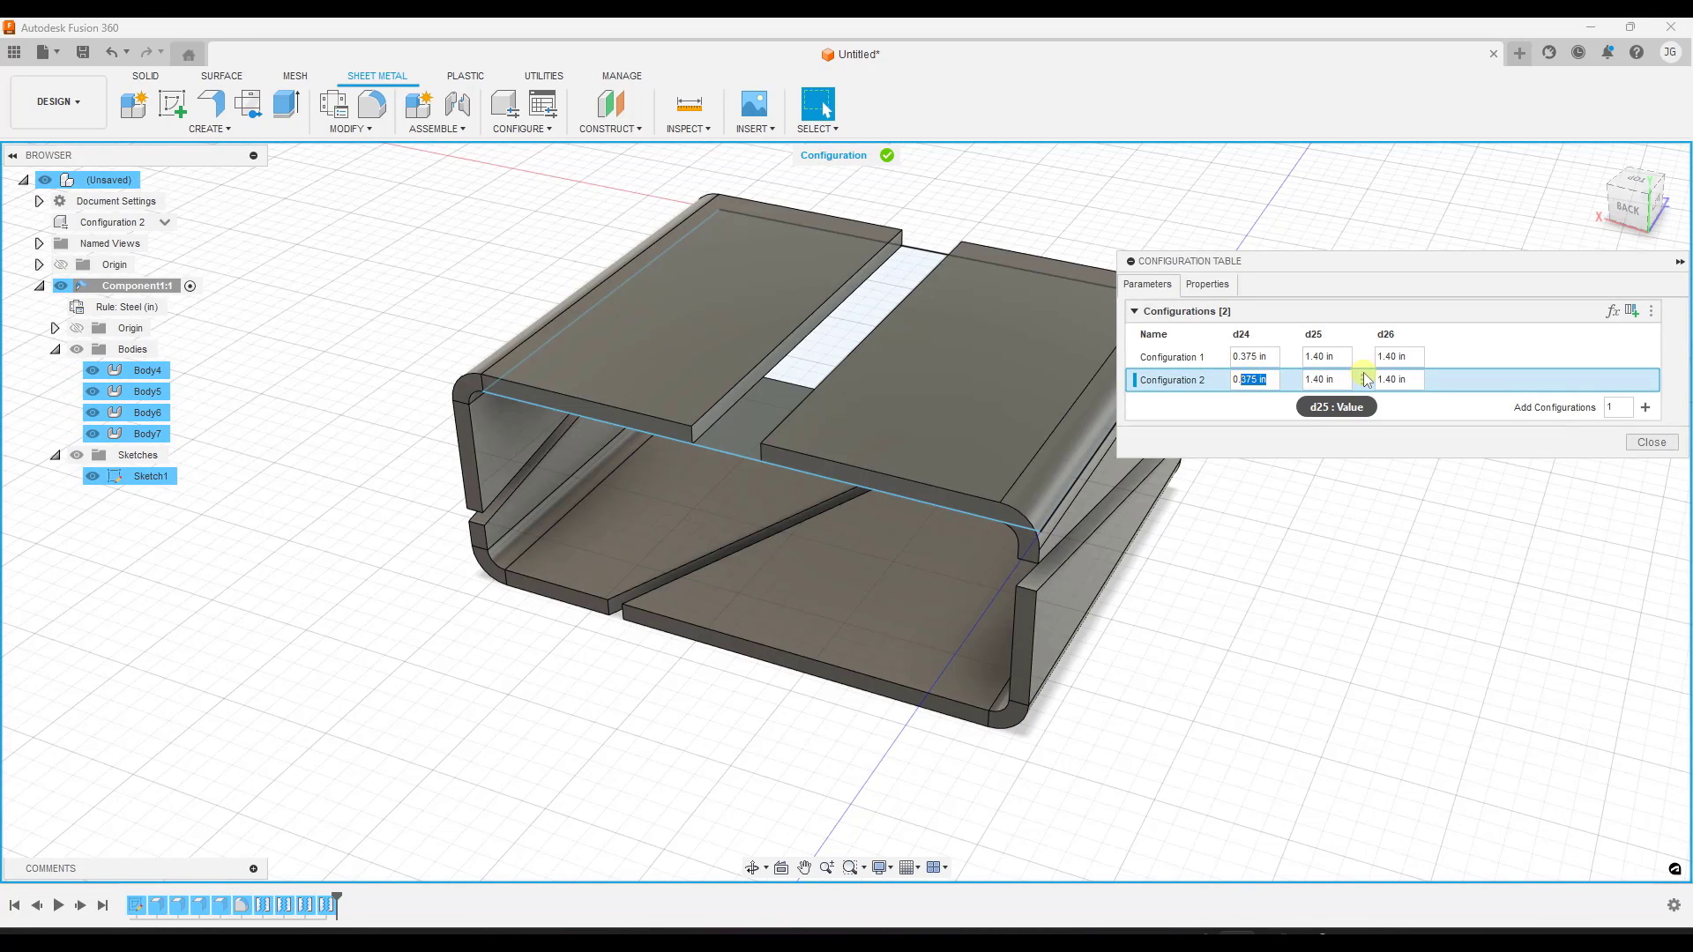
text(08)
key(Tab)
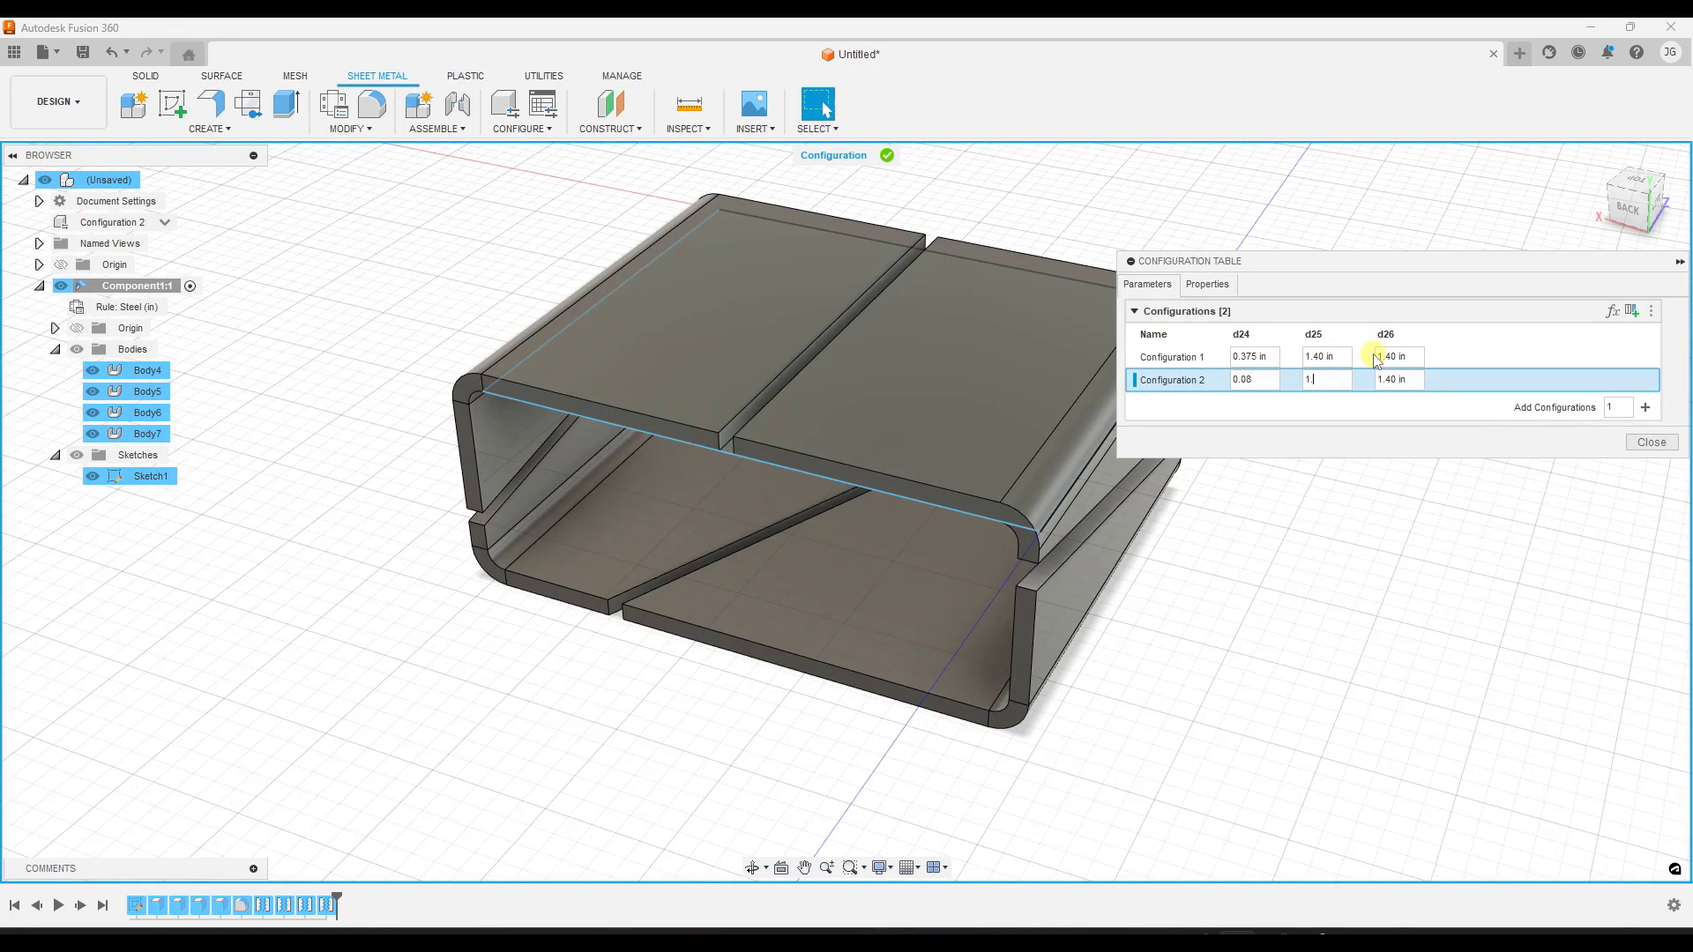
text(.75)
key(Tab)
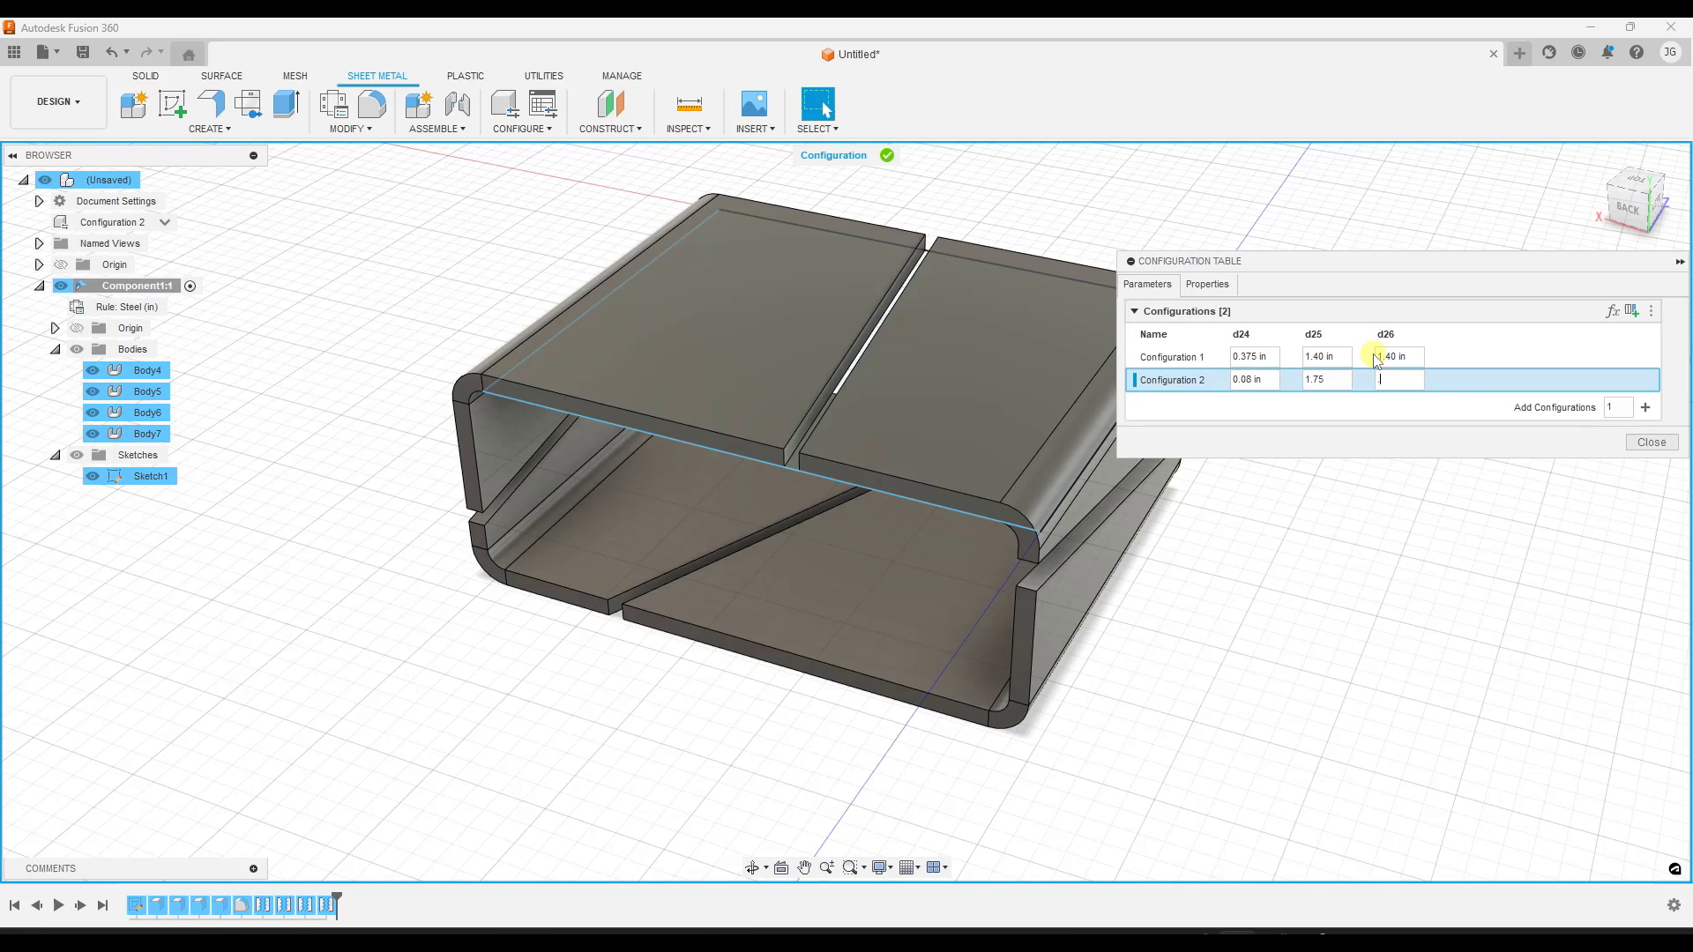
key(Tab)
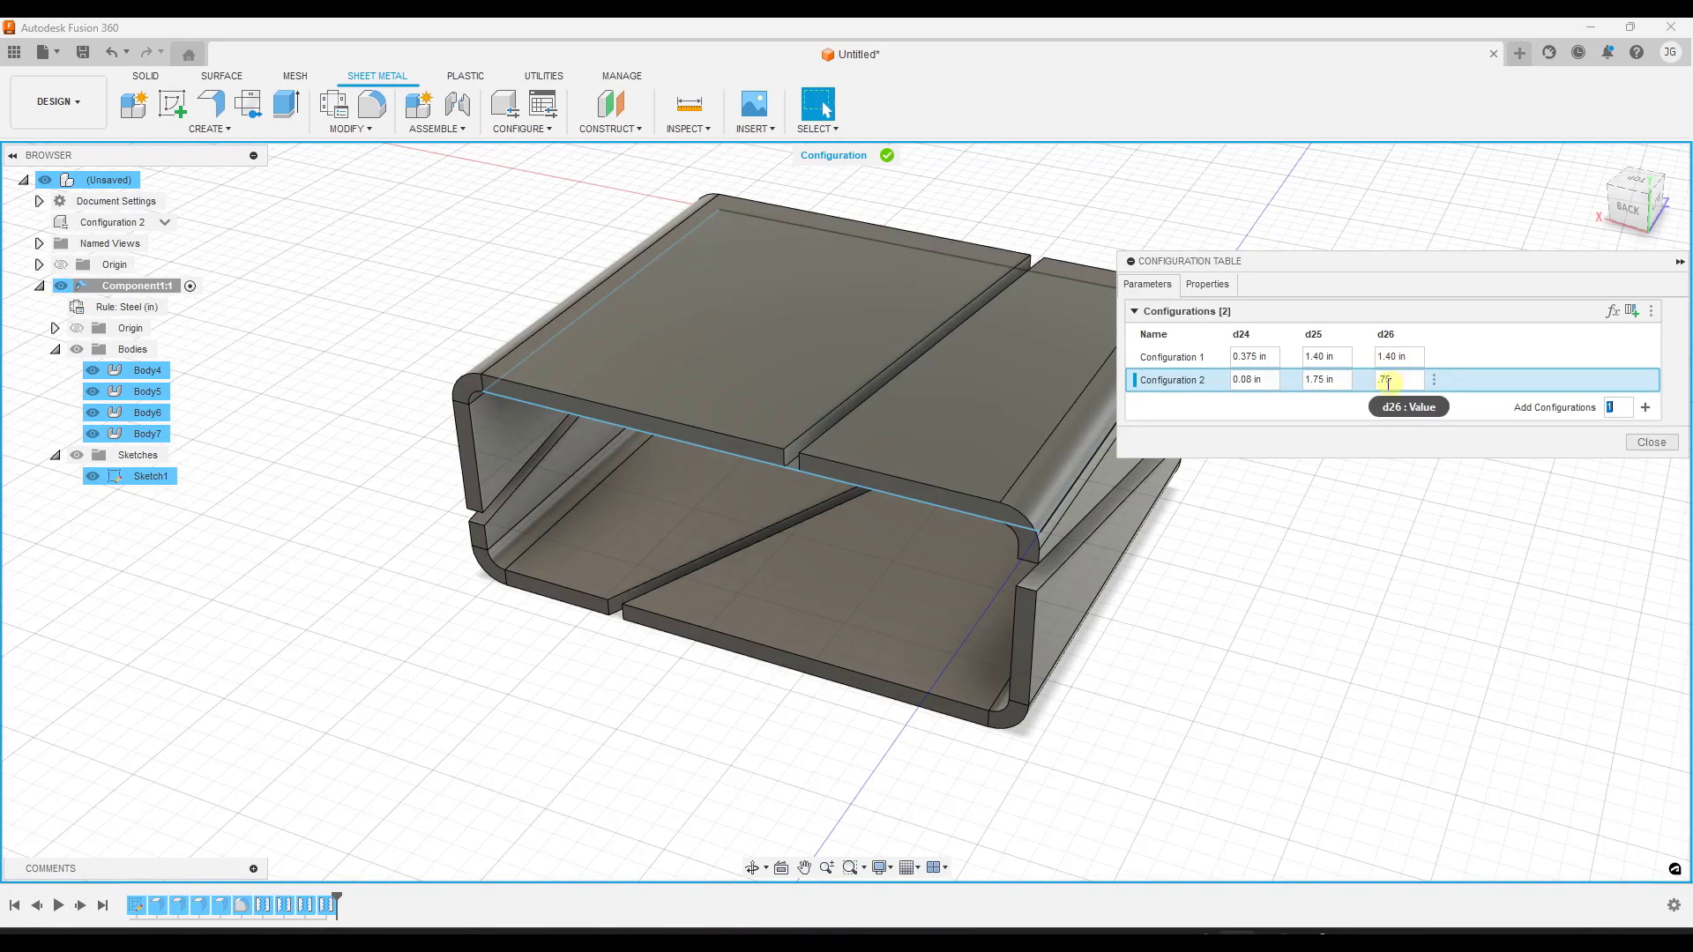
click(1390, 380)
click(1323, 379)
text(-)
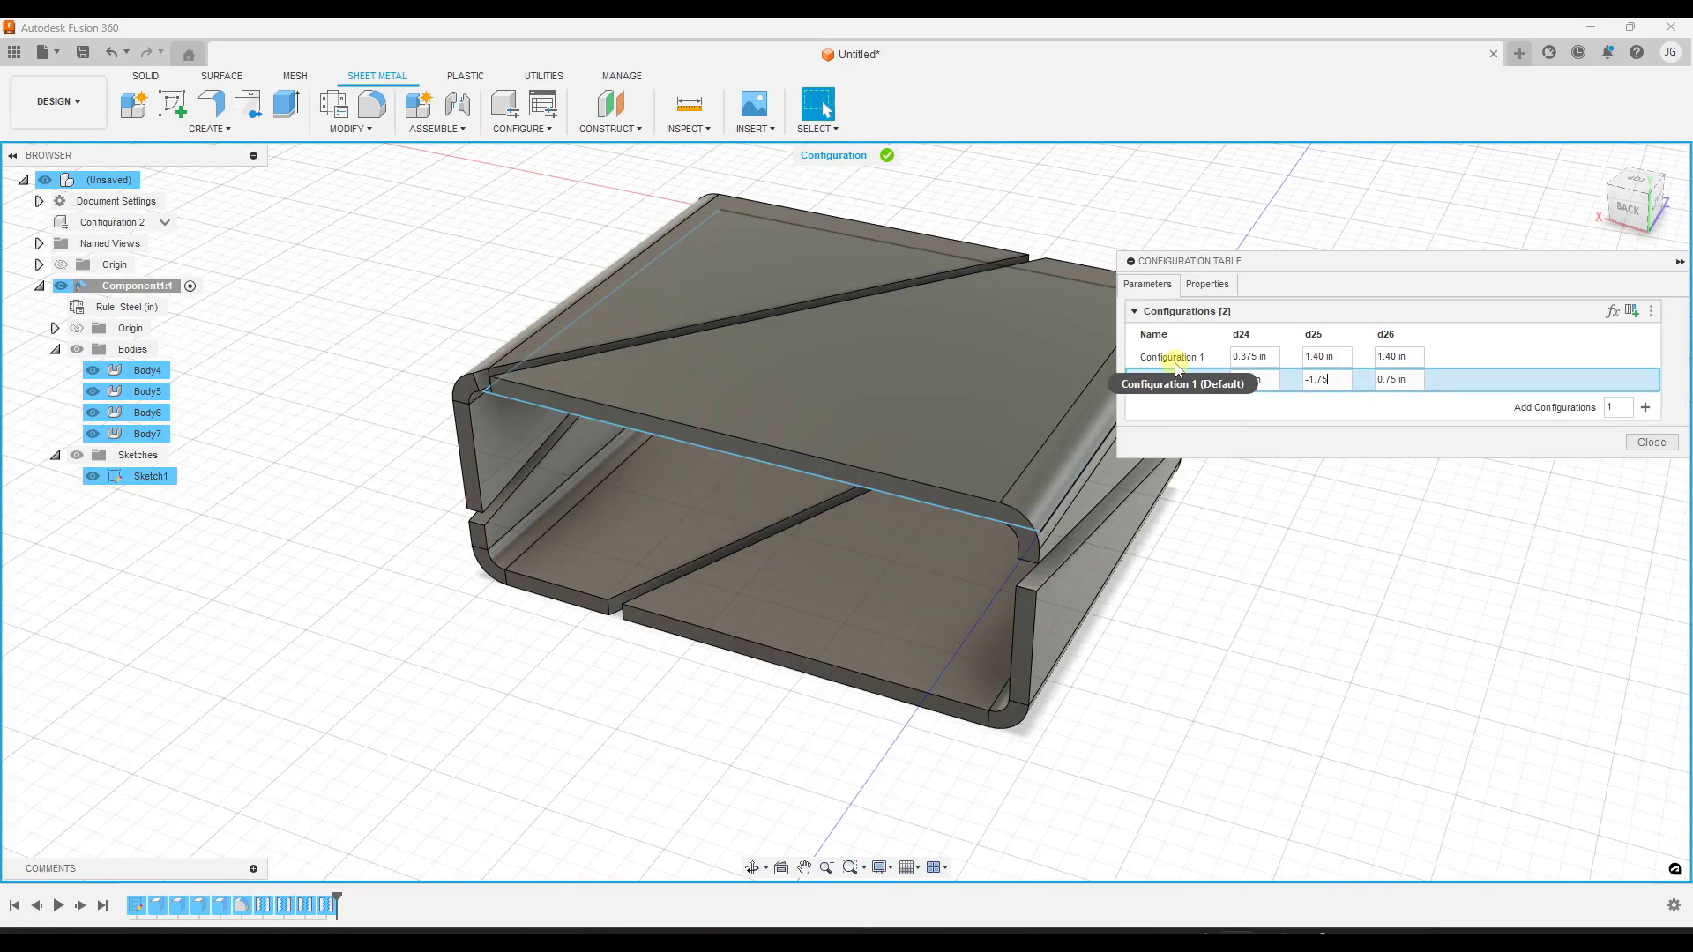
click(1176, 359)
click(1154, 359)
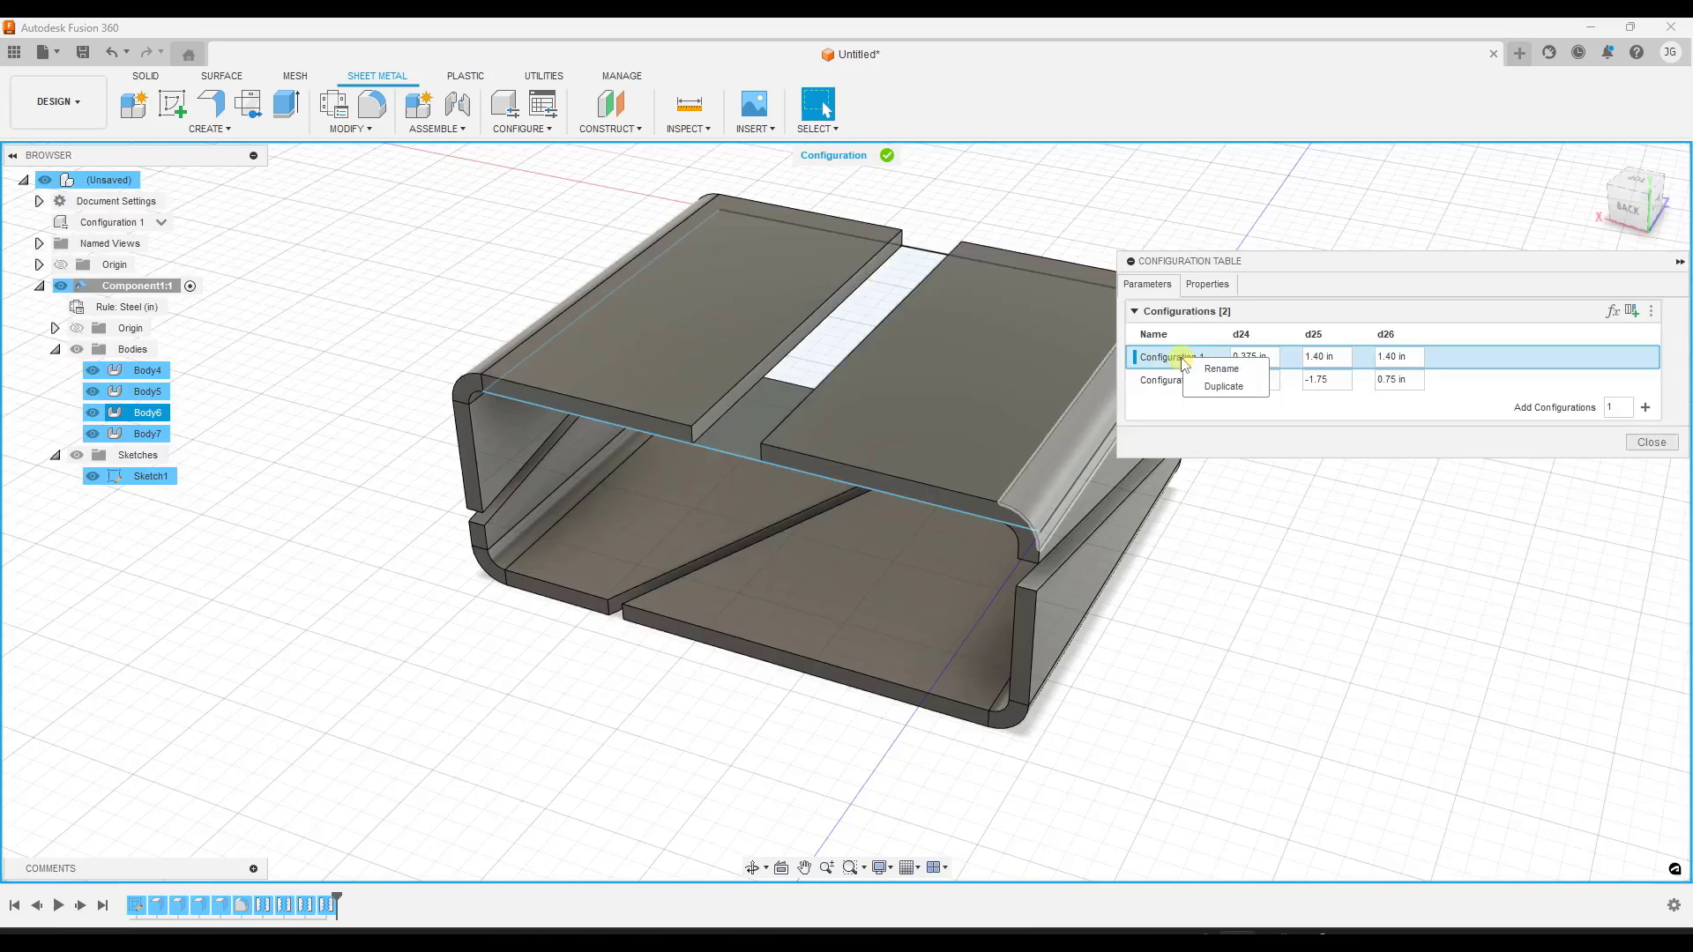
Step: Rename the configurations 'Straight Gap' and 'Angled Gap', activate Straight Gap, and close the table
double_click(1207, 361)
text(Straight )
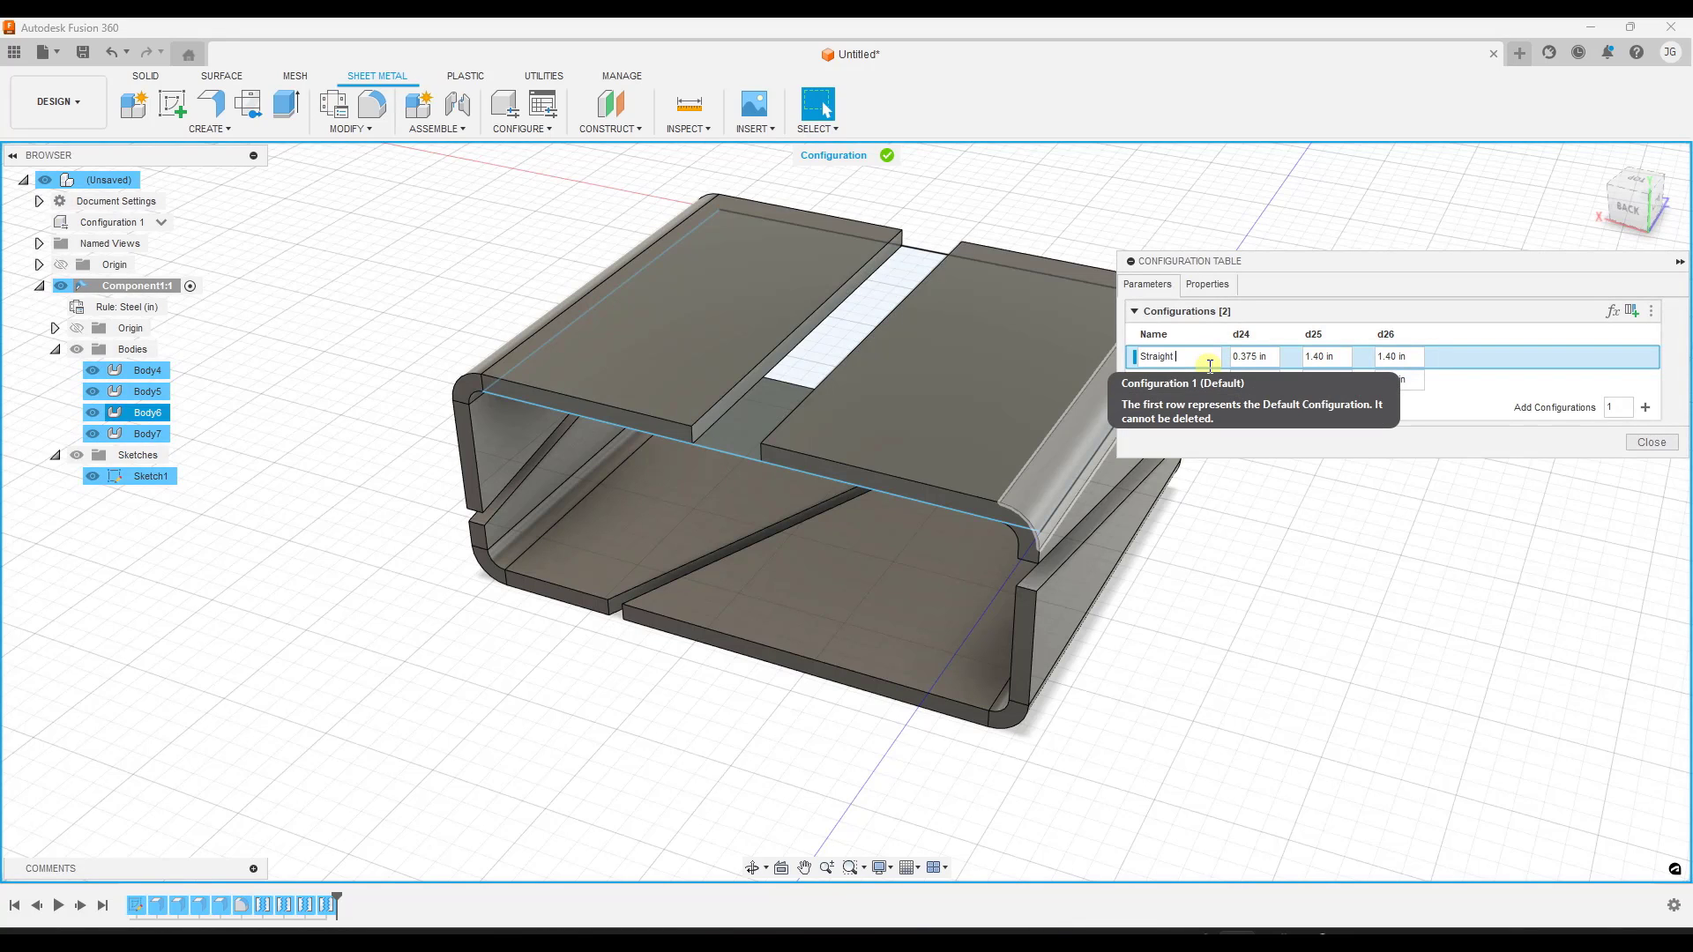
text(Gap)
key(Return)
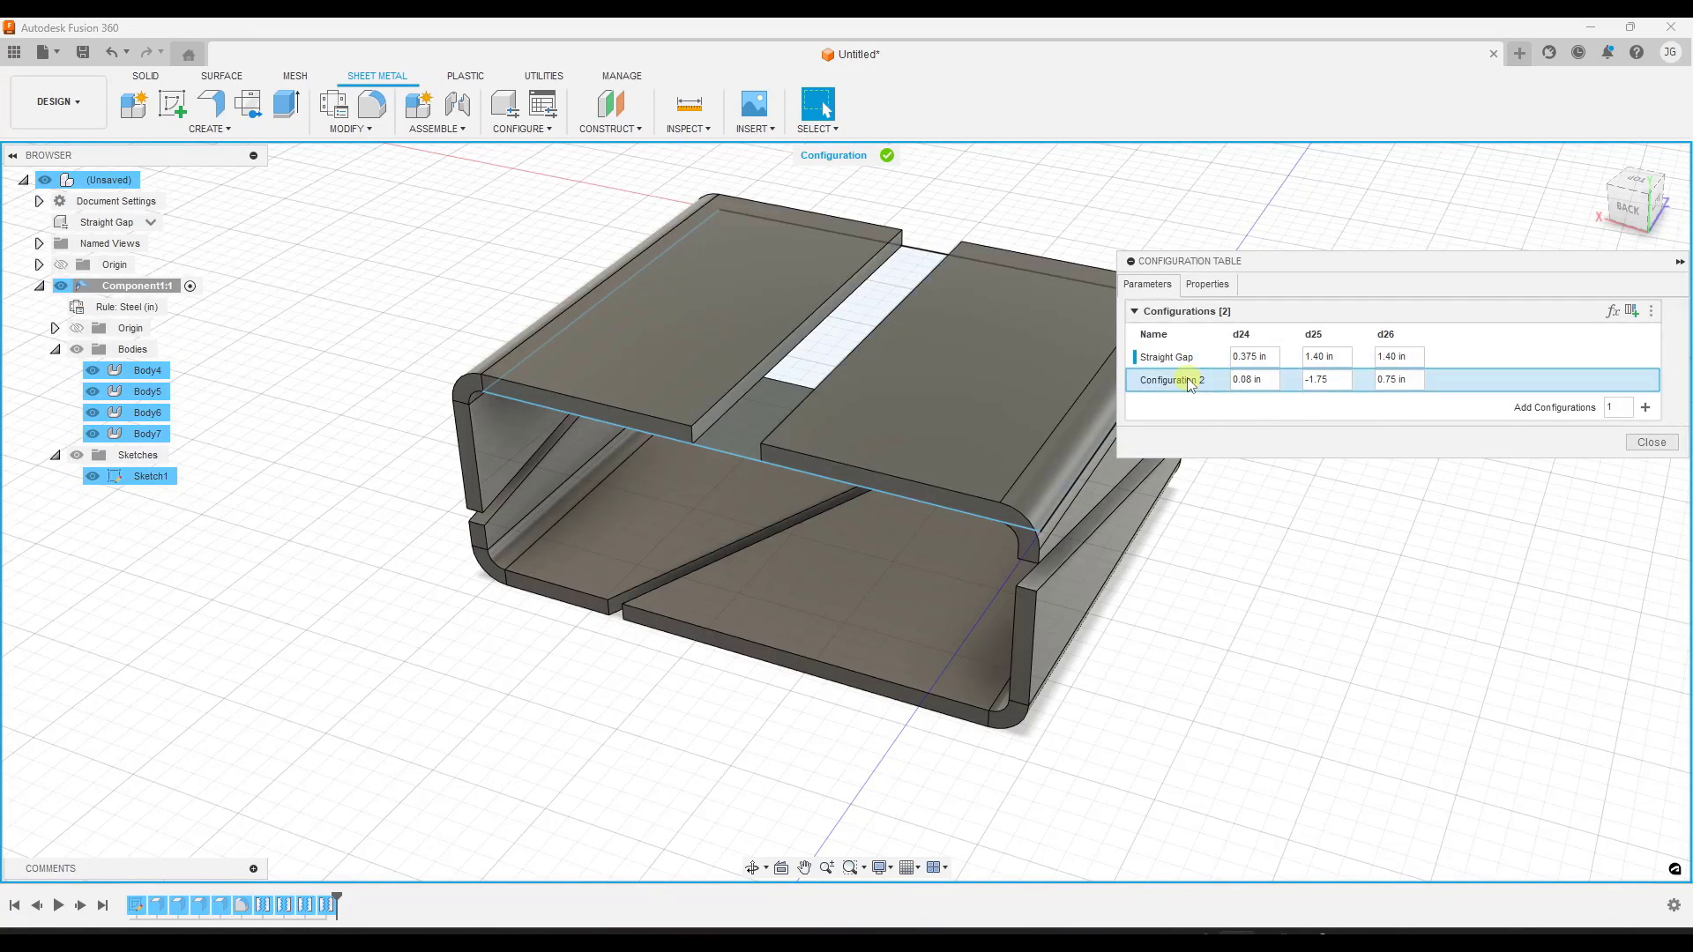
right_click(1190, 380)
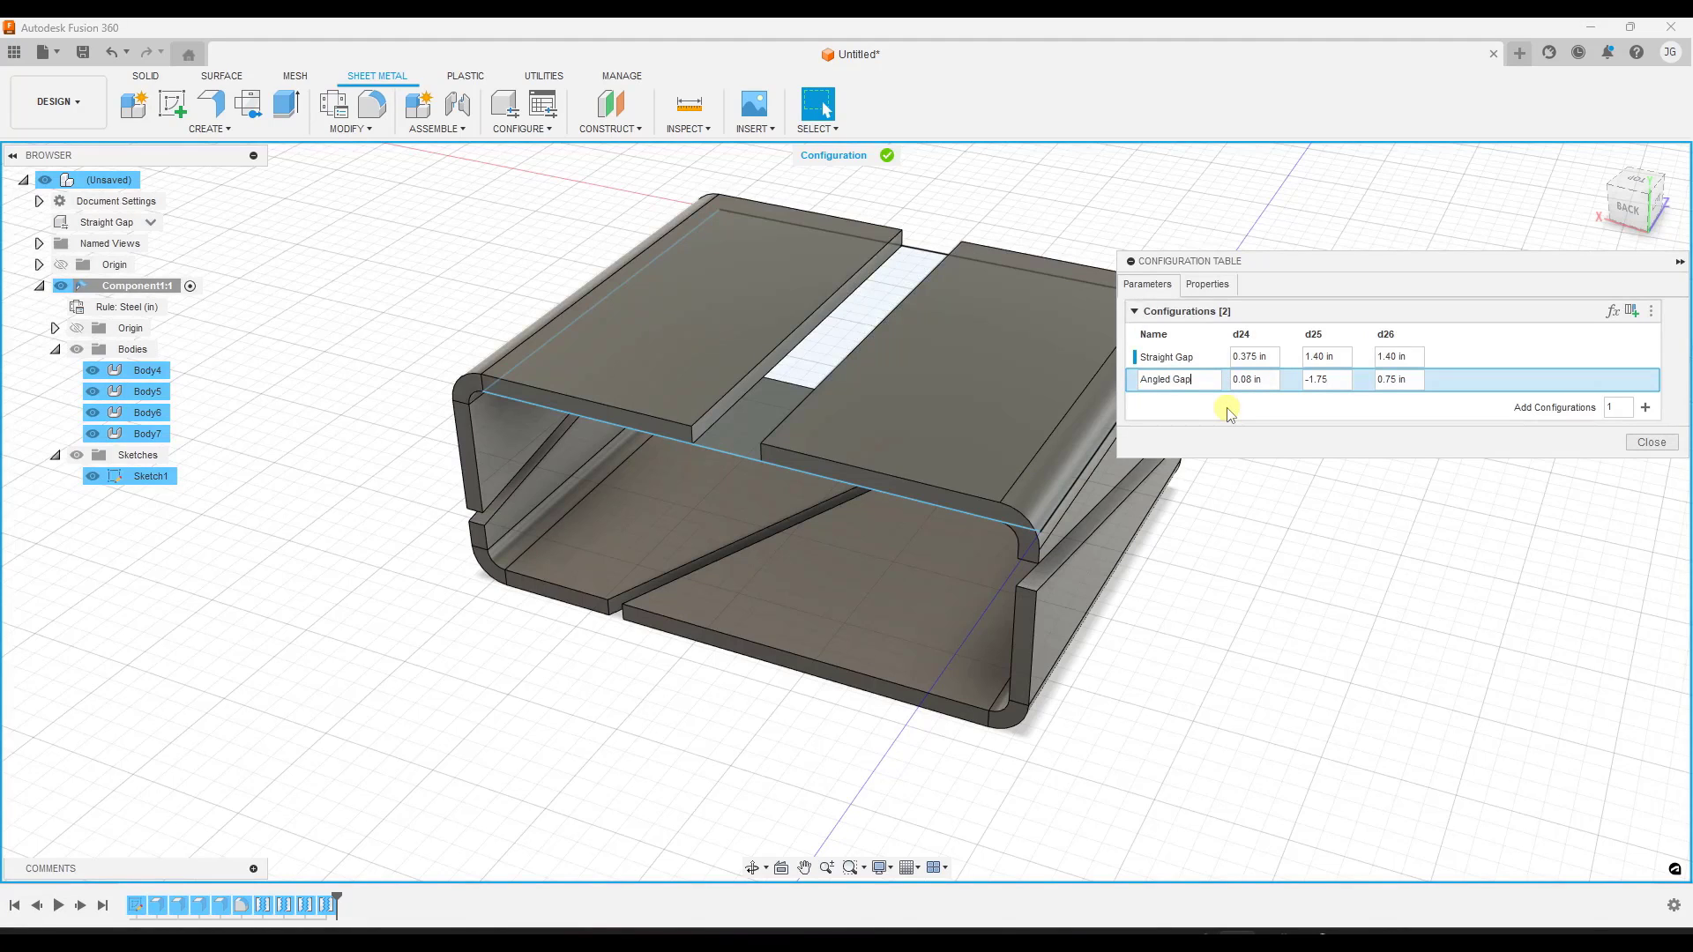
click(1170, 359)
click(1642, 447)
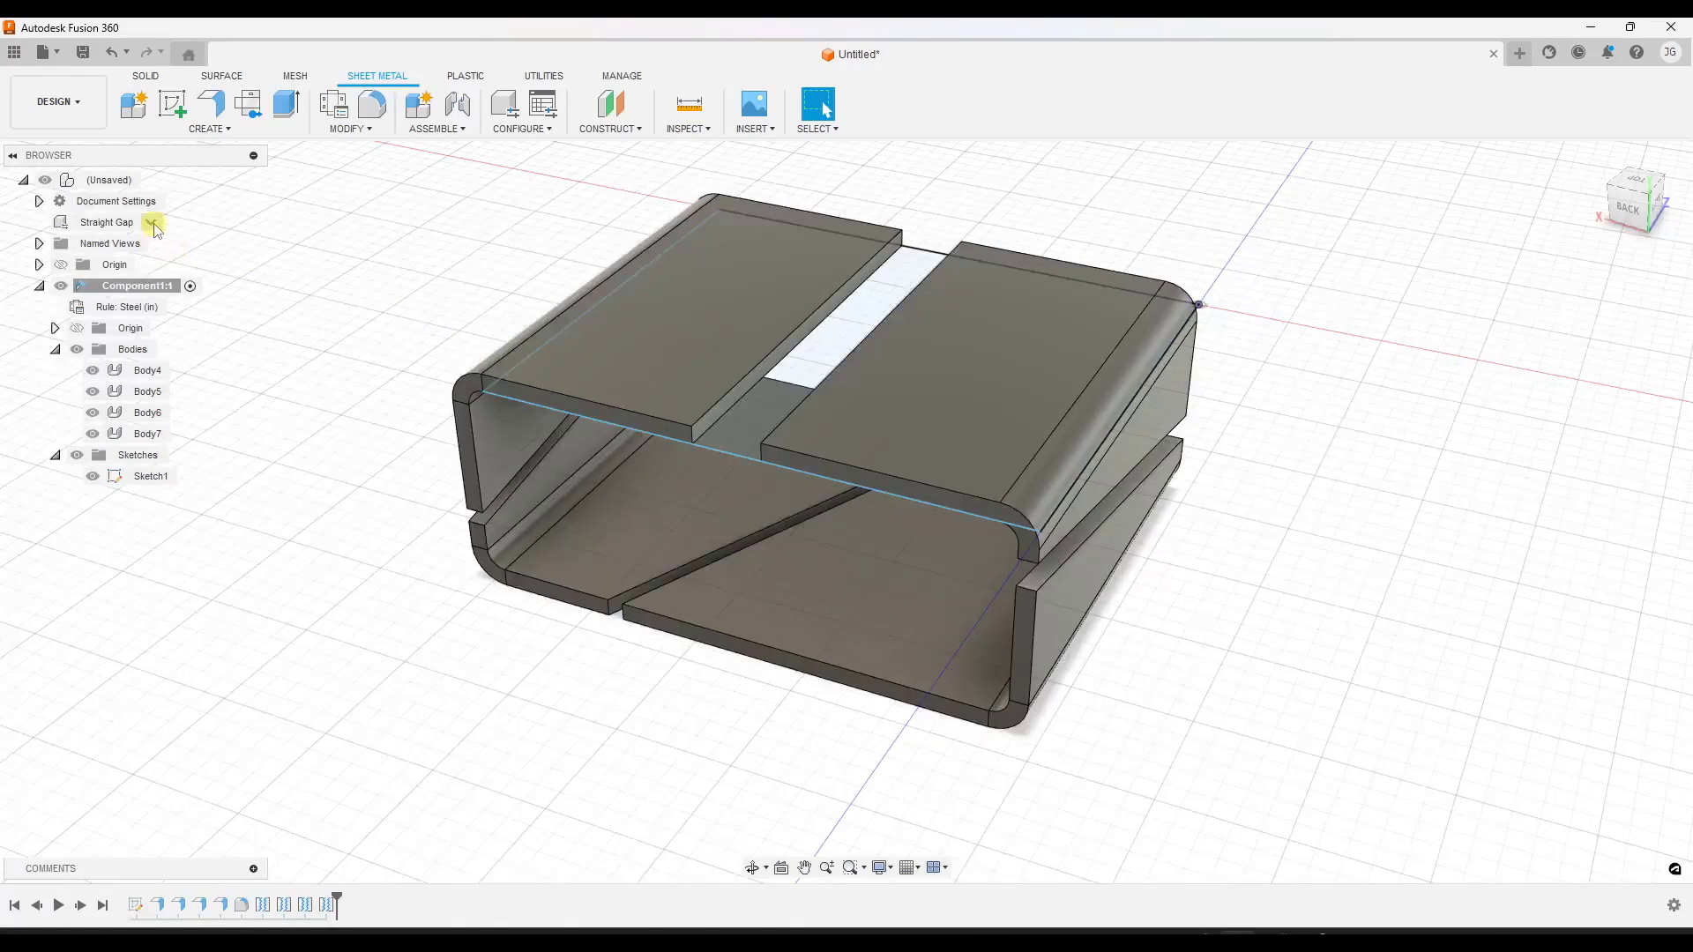
click(154, 224)
click(117, 276)
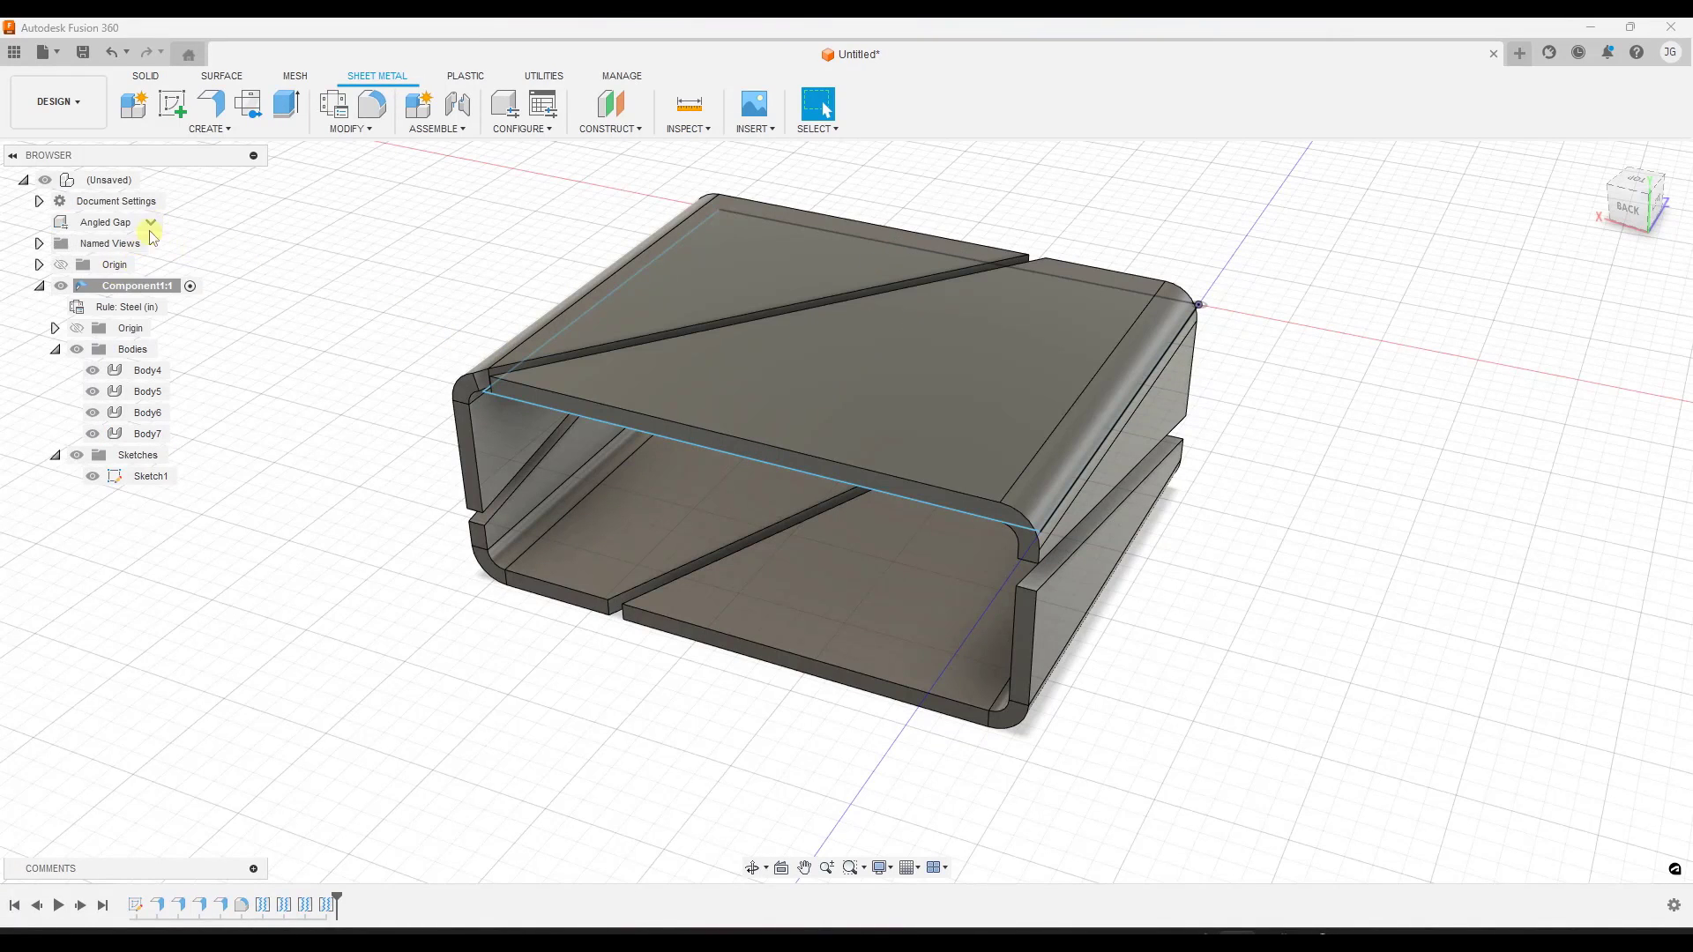
click(152, 225)
click(106, 261)
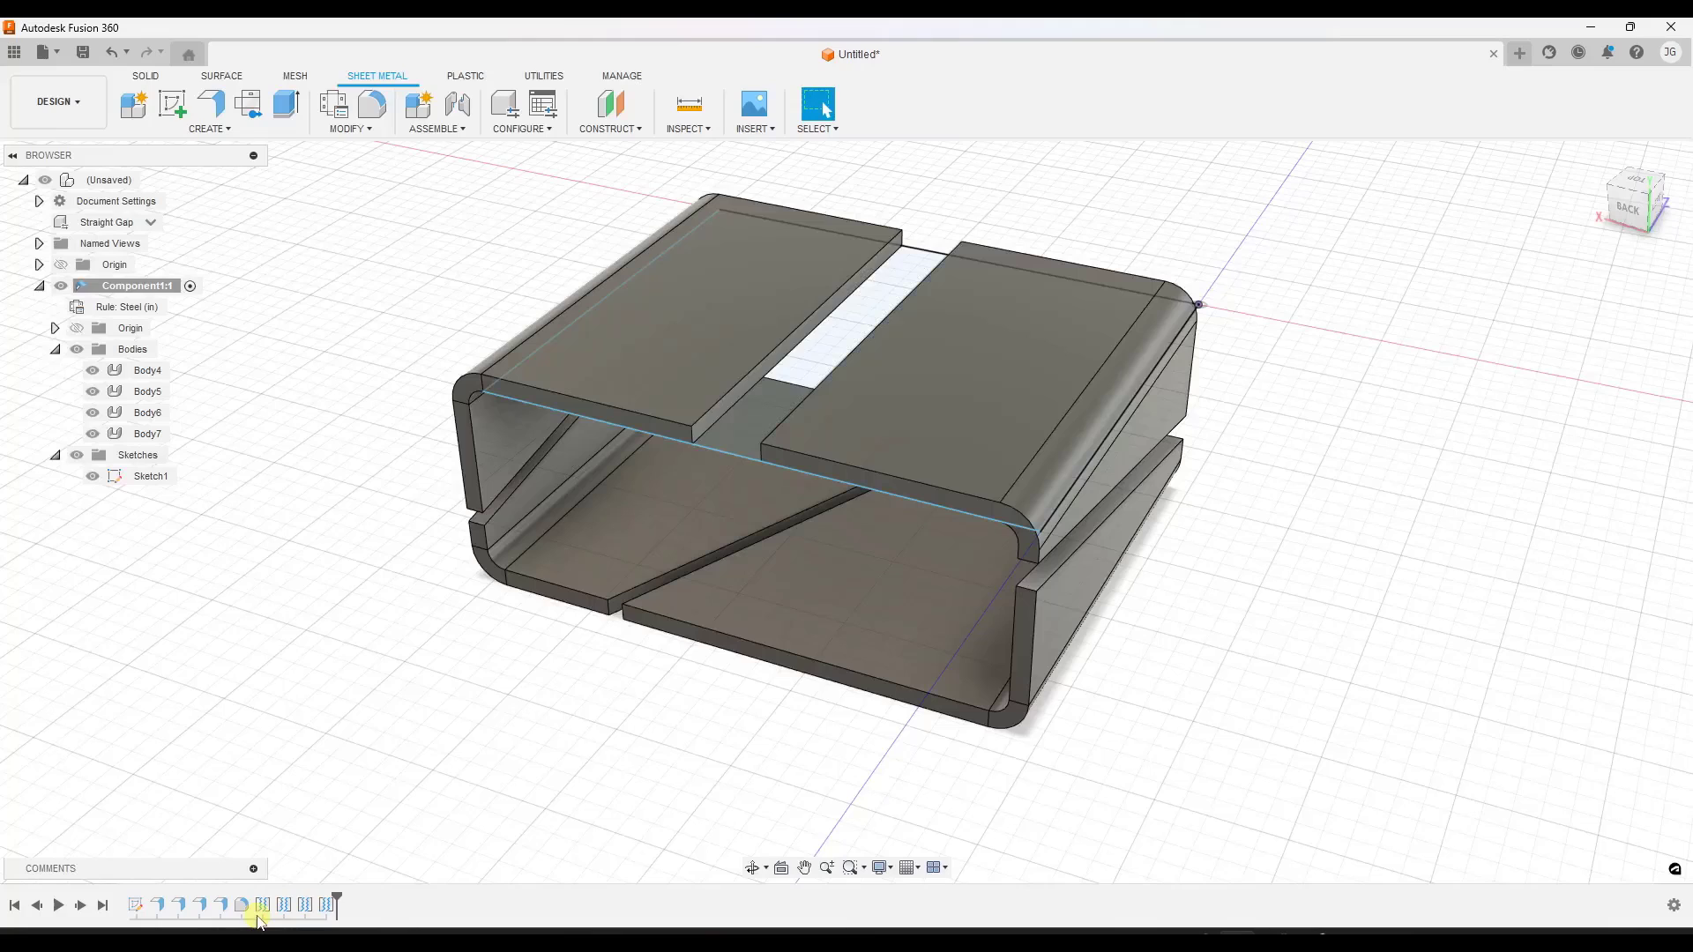